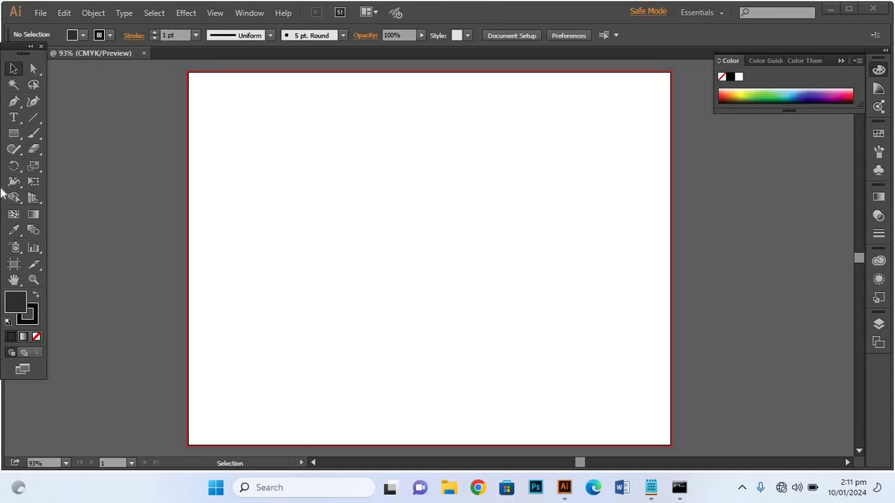
# Step: Create a letter F, scale it to 283.5 pt, and position it on the page
pyautogui.click(13, 118)
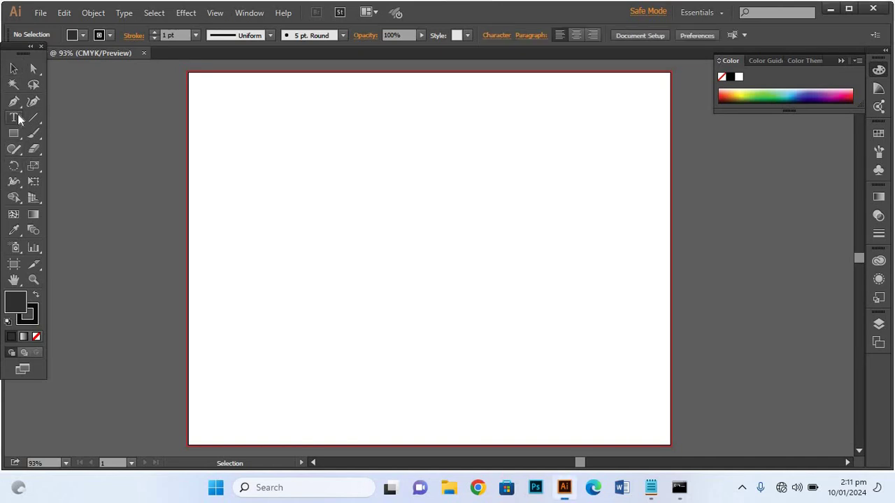
pyautogui.click(387, 205)
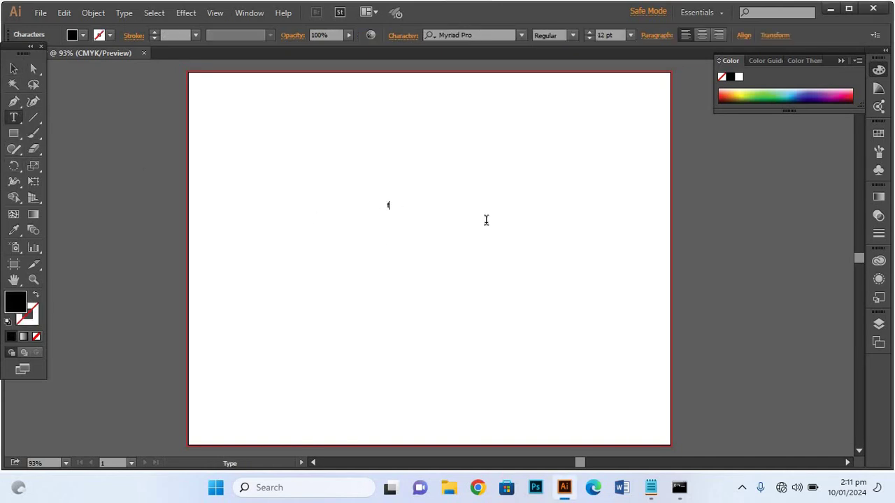
pyautogui.write('F')
pyautogui.click(13, 68)
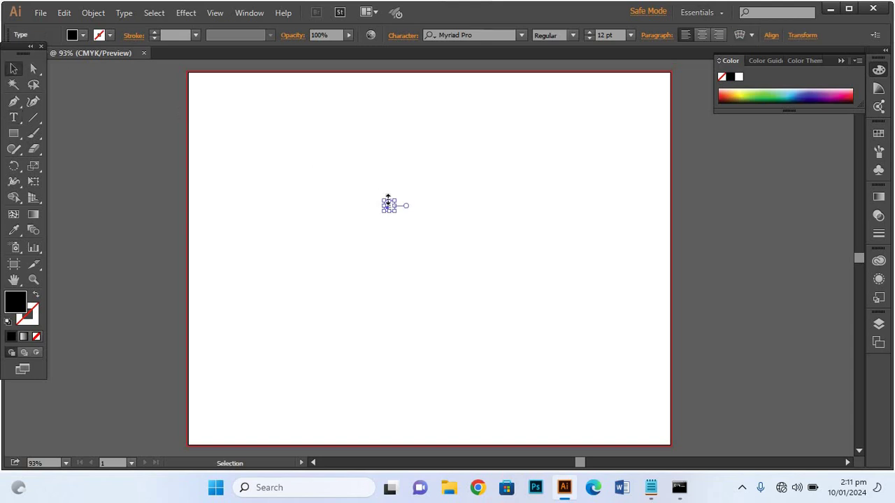
pyautogui.moveTo(389, 198); pyautogui.dragTo(388, 108)
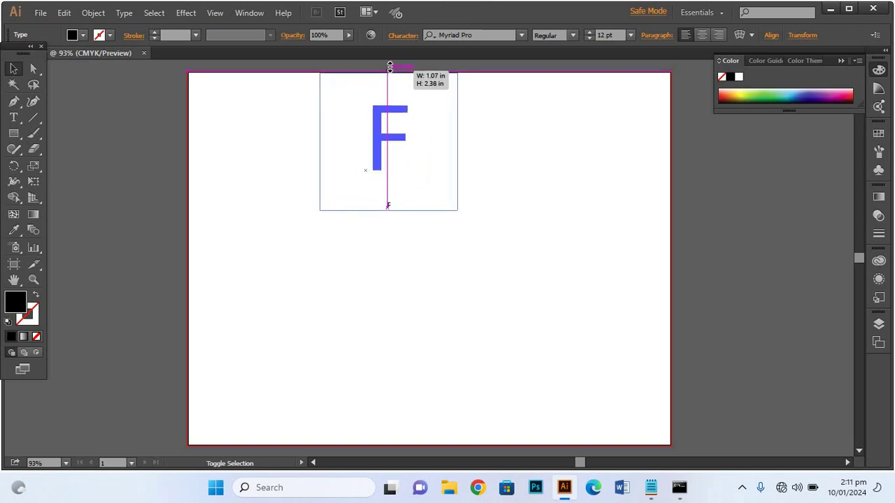
pyautogui.moveTo(368, 276); pyautogui.dragTo(398, 390)
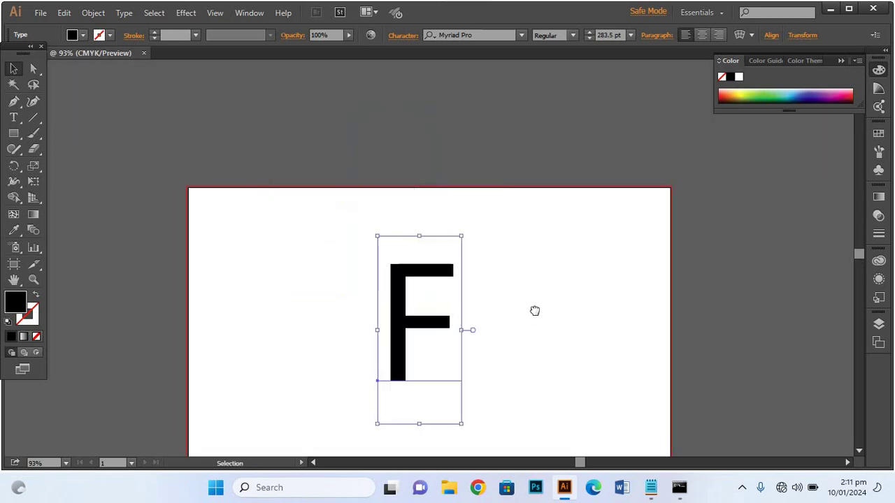
pyautogui.moveTo(535, 309); pyautogui.dragTo(552, 212)
pyautogui.moveTo(428, 171)
pyautogui.mouseDown()
pyautogui.moveTo(483, 219)
pyautogui.moveTo(441, 237)
pyautogui.moveTo(301, 234)
pyautogui.mouseUp()
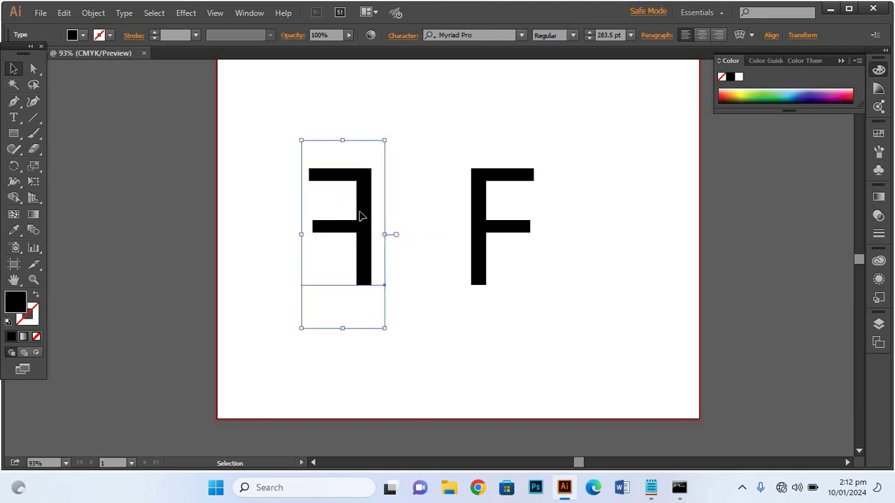
# Step: Place the mirrored F and the normal F back-to-back with their stems nearly touching
pyautogui.moveTo(363, 223)
pyautogui.mouseDown()
pyautogui.moveTo(593, 245)
pyautogui.moveTo(579, 232)
pyautogui.mouseUp()
pyautogui.click(576, 235)
pyautogui.moveTo(334, 155); pyautogui.dragTo(647, 289)
pyautogui.click(431, 189)
pyautogui.moveTo(489, 184); pyautogui.dragTo(414, 172)
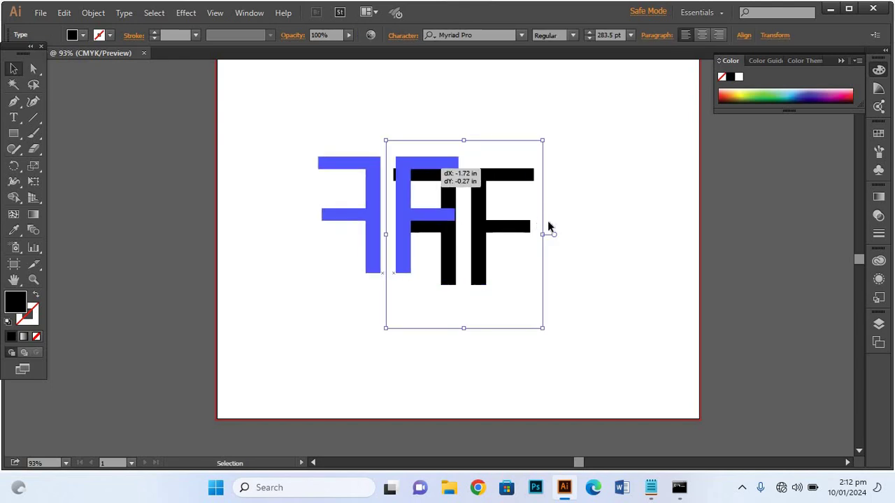
pyautogui.click(574, 230)
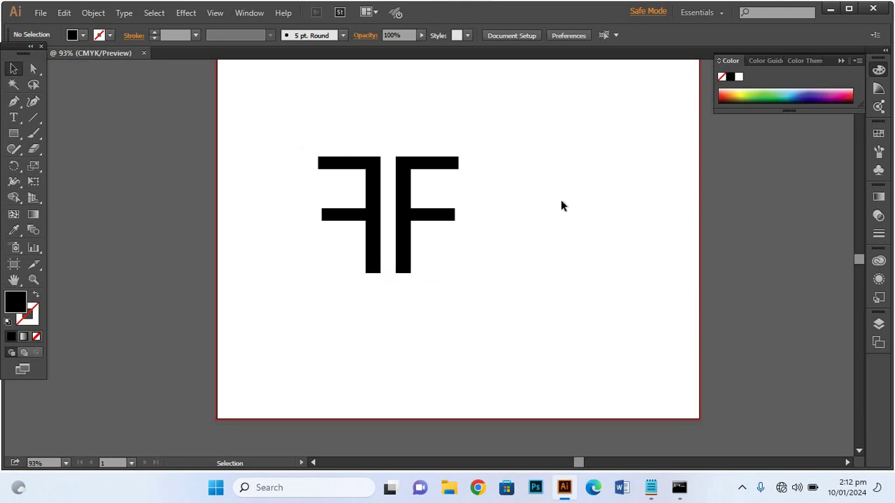
# Step: Convert the FF text into outlined vector shapes with Create Outlines
pyautogui.click(439, 171)
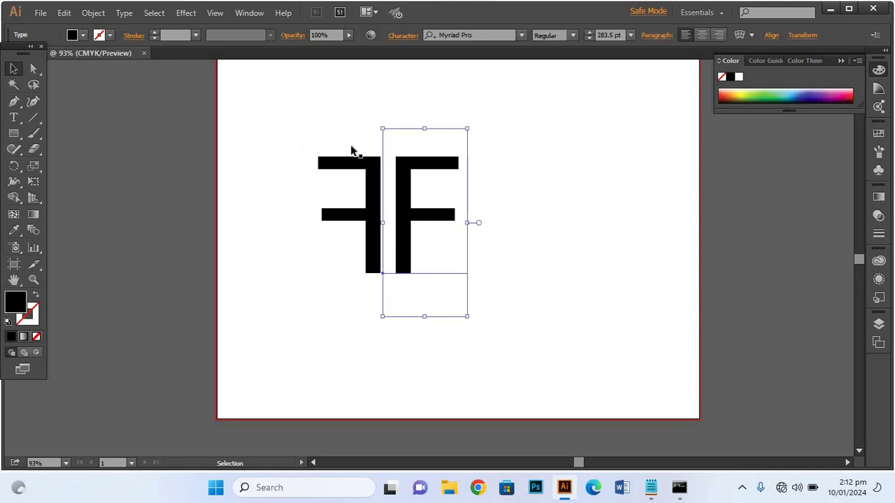
pyautogui.click(33, 69)
pyautogui.moveTo(299, 141); pyautogui.dragTo(506, 181)
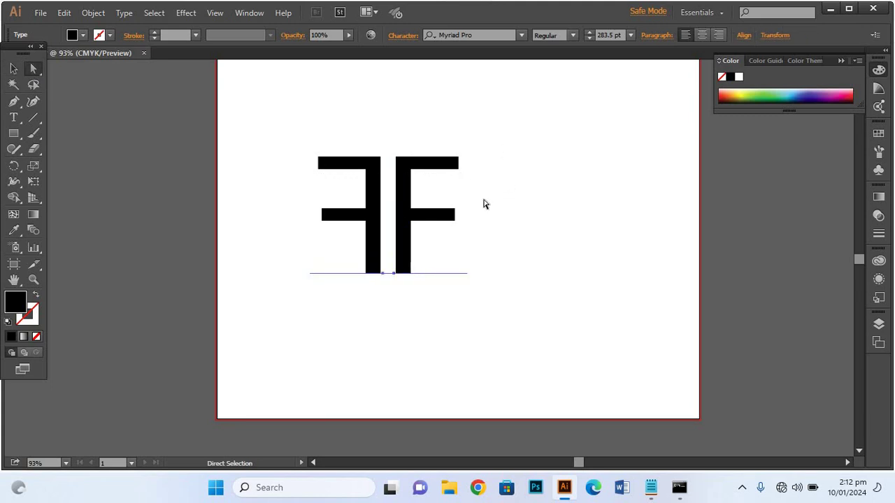
pyautogui.click(14, 69)
pyautogui.click(344, 157)
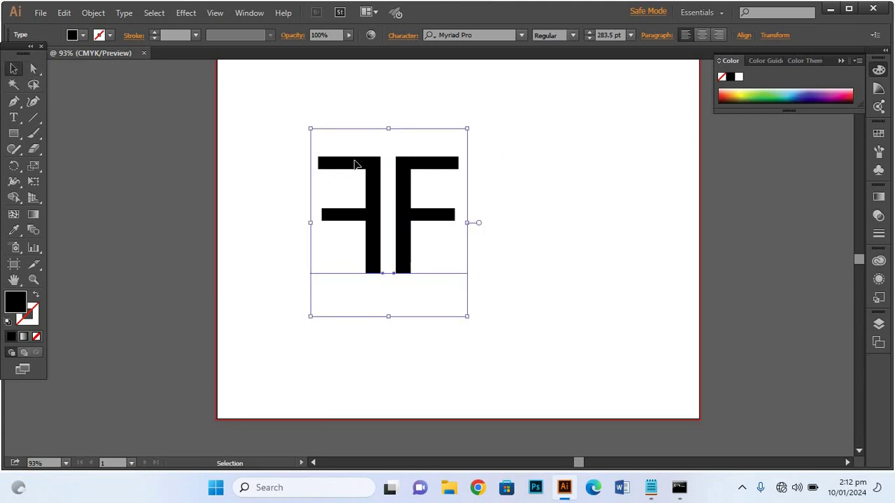
pyautogui.rightClick(354, 164)
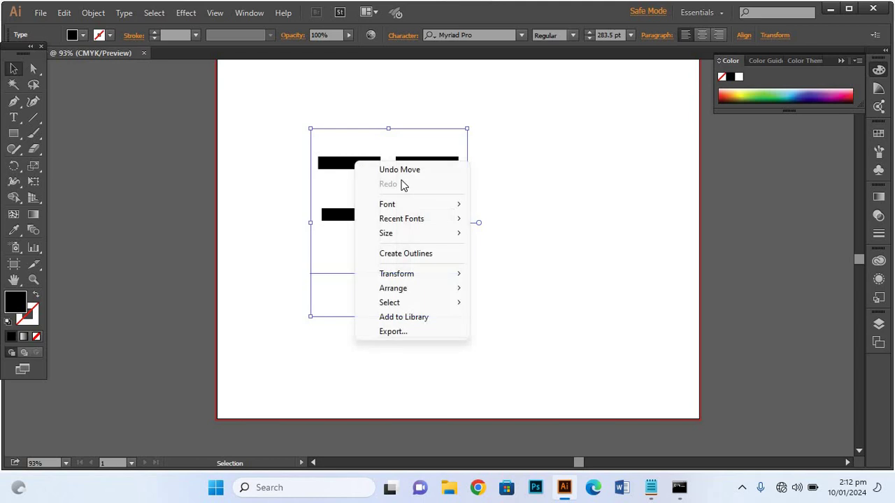
pyautogui.click(446, 253)
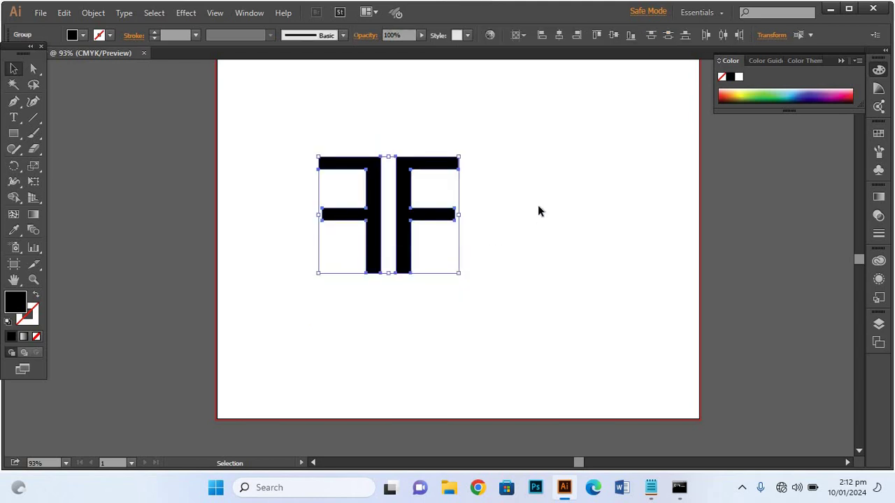
pyautogui.click(538, 205)
# Step: Drag the top-bar anchors of both F shapes to make the top bars thicker
pyautogui.click(33, 68)
pyautogui.moveTo(297, 136); pyautogui.dragTo(471, 185)
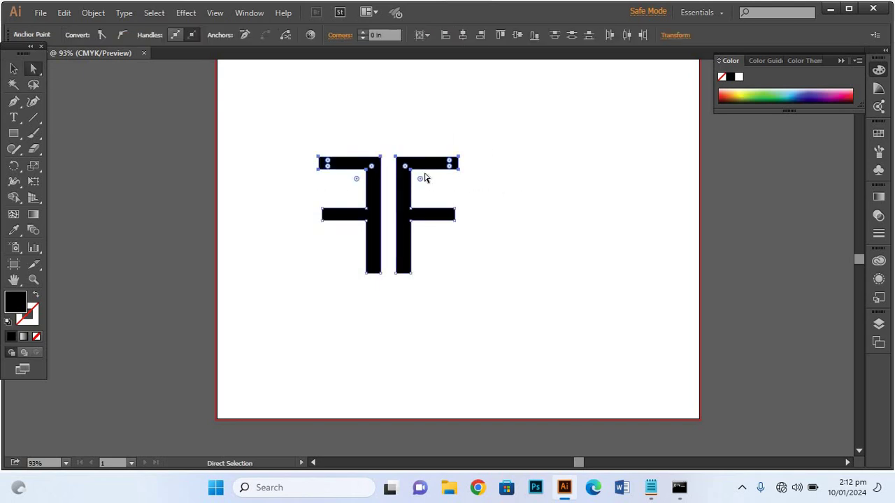
pyautogui.moveTo(412, 178)
pyautogui.mouseDown()
pyautogui.moveTo(413, 188)
pyautogui.moveTo(410, 151)
pyautogui.mouseUp()
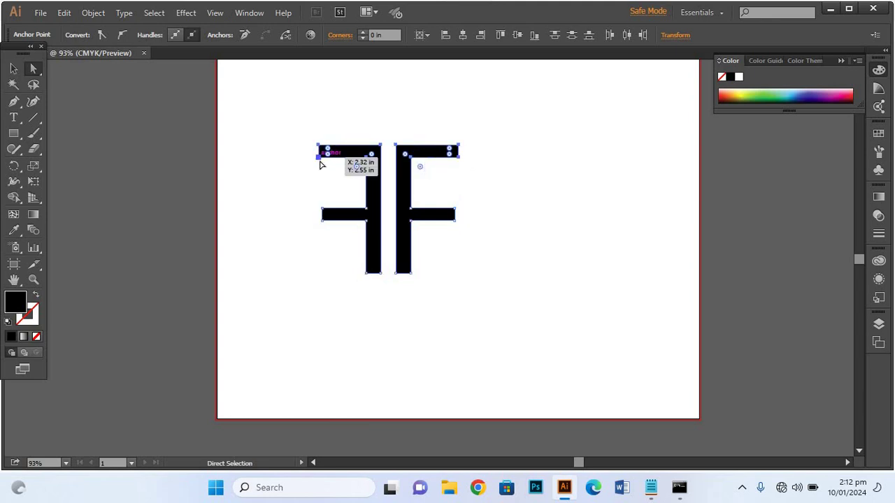
pyautogui.moveTo(319, 164); pyautogui.dragTo(319, 172)
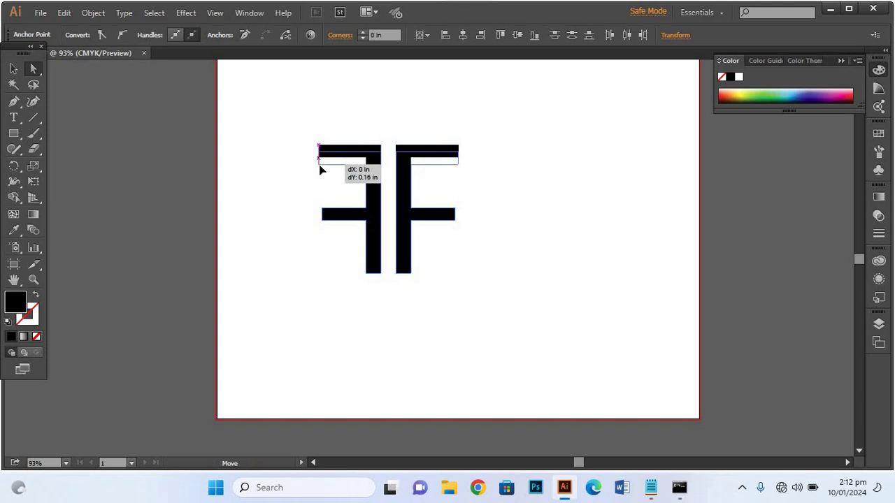
pyautogui.click(468, 185)
pyautogui.moveTo(468, 166)
pyautogui.mouseDown()
pyautogui.moveTo(405, 171)
pyautogui.moveTo(463, 184)
pyautogui.mouseUp()
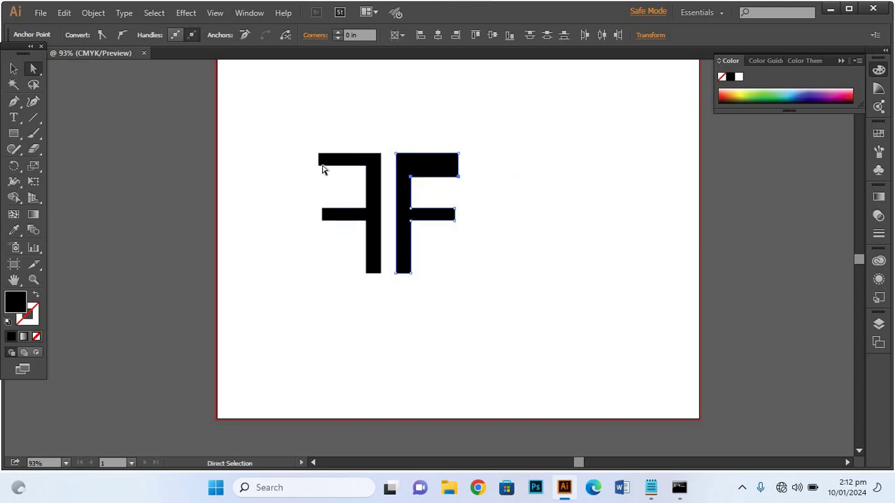
pyautogui.moveTo(343, 174)
pyautogui.mouseDown()
pyautogui.moveTo(319, 180)
pyautogui.moveTo(369, 183)
pyautogui.mouseUp()
pyautogui.hotkey('ctrl', 'z')
pyautogui.moveTo(318, 154)
pyautogui.mouseDown()
pyautogui.moveTo(319, 181)
pyautogui.moveTo(319, 154)
pyautogui.mouseUp()
pyautogui.click(285, 167)
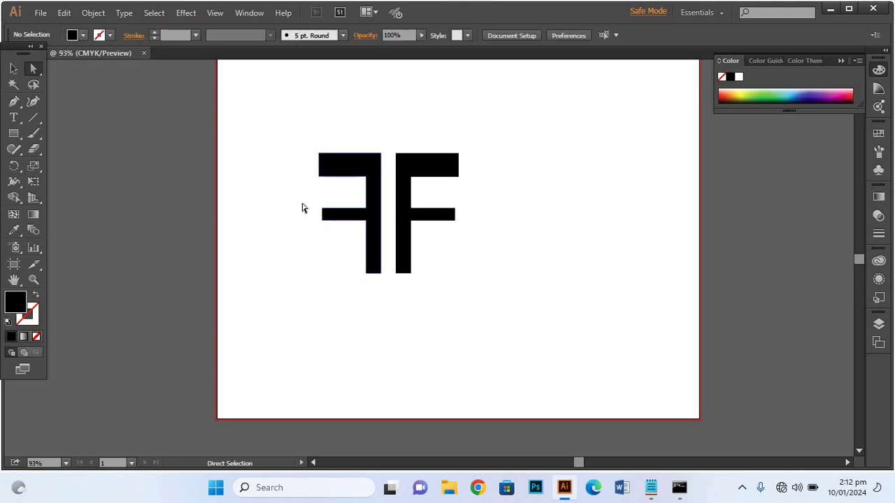
# Step: Select both F shapes and try moving the mirrored F, undoing the move
pyautogui.moveTo(243, 142); pyautogui.dragTo(502, 274)
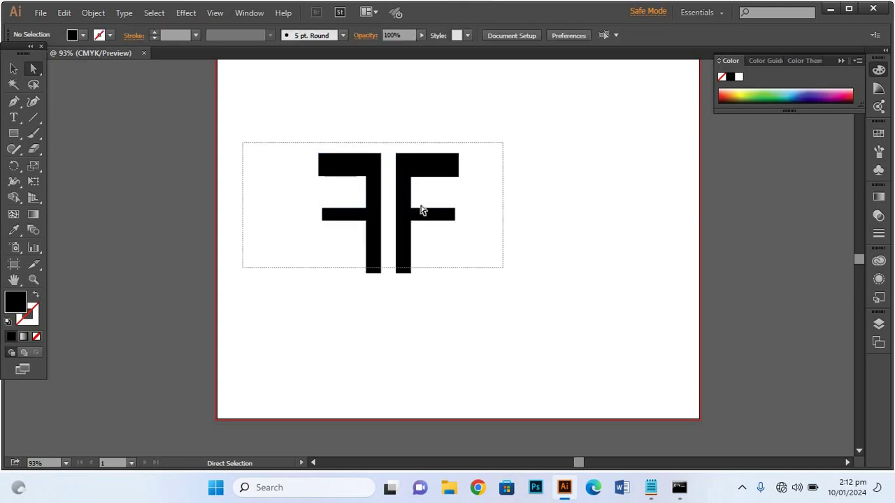
pyautogui.press('v')
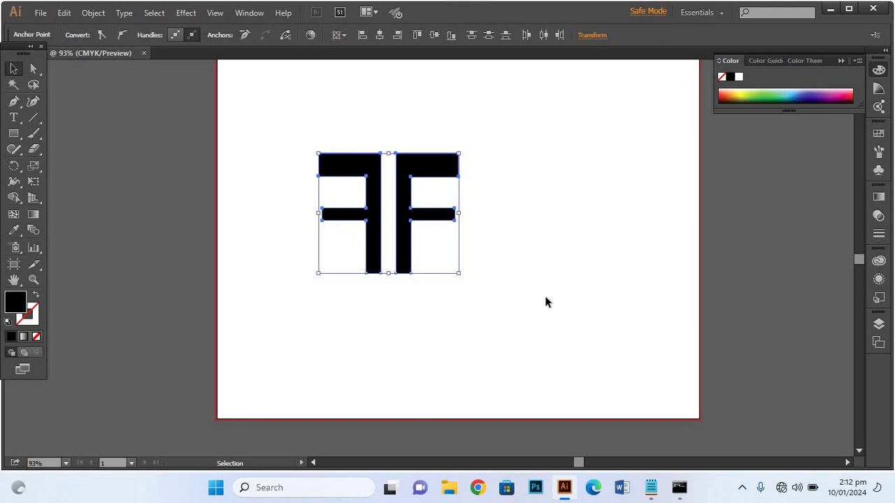
pyautogui.click(445, 236)
pyautogui.moveTo(348, 172); pyautogui.dragTo(482, 196)
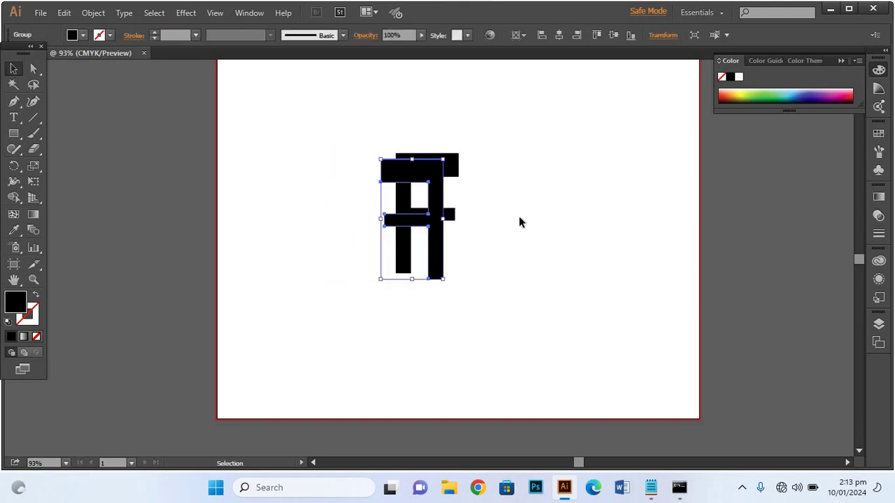
pyautogui.hotkey('ctrl', 'z')
pyautogui.hotkey('ctrl', 'shift', 'a')
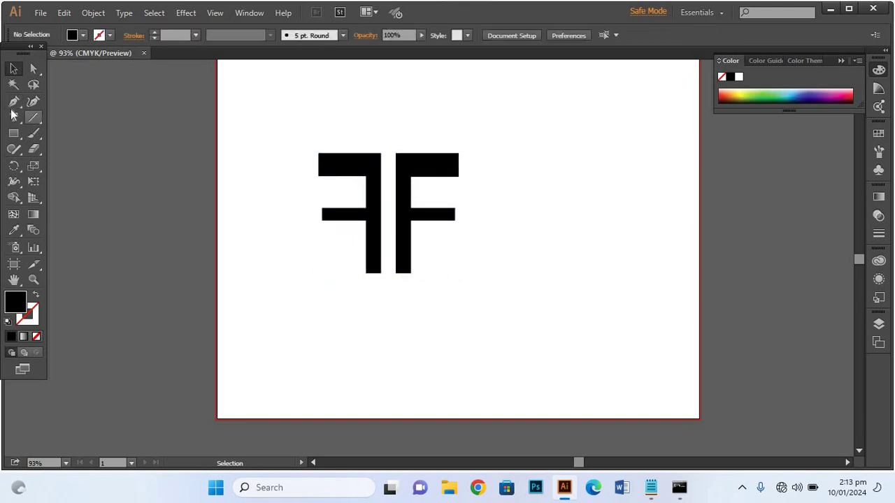
pyautogui.click(13, 101)
pyautogui.click(49, 107)
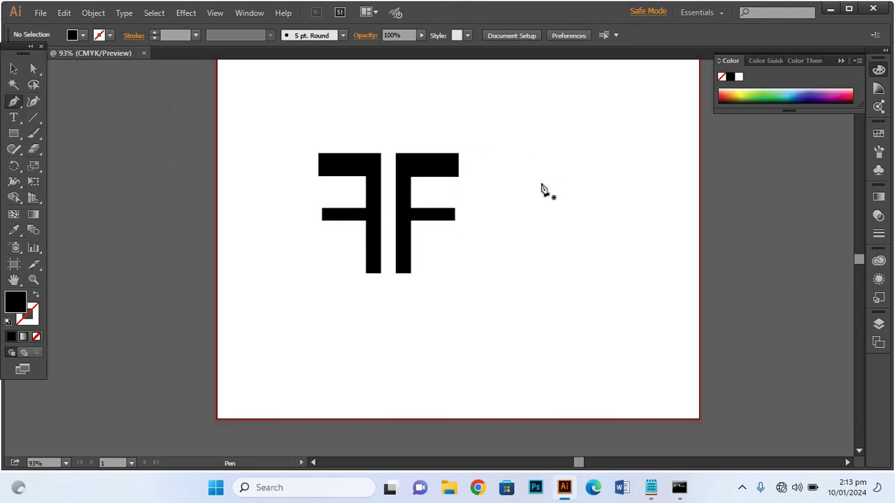
pyautogui.hotkey('ctrl', '1')
pyautogui.hotkey('ctrl', '+')
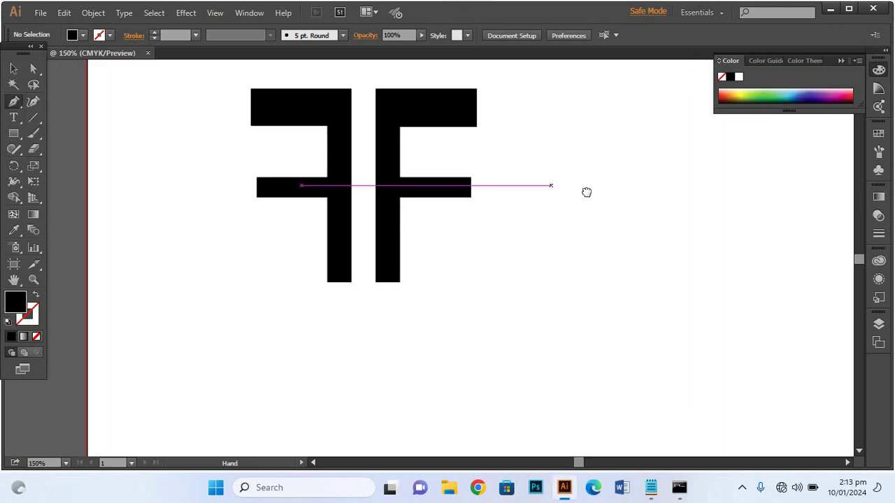
pyautogui.moveTo(588, 193); pyautogui.dragTo(618, 222)
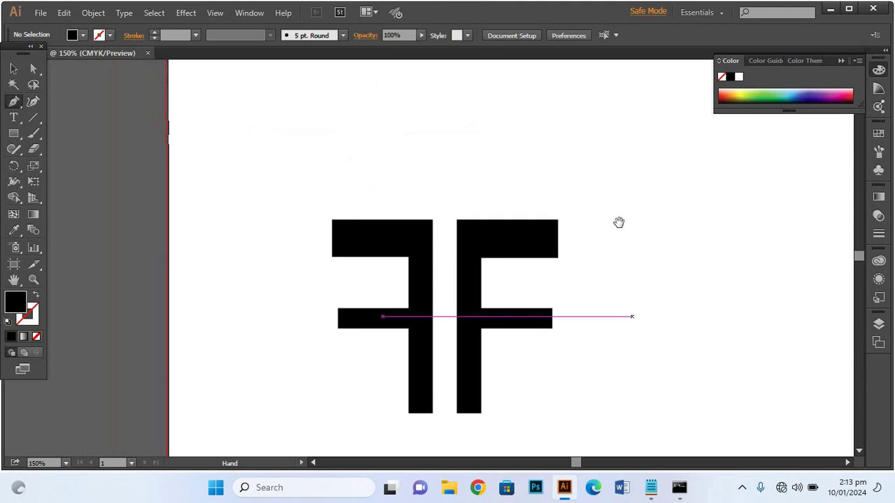
pyautogui.click(579, 172)
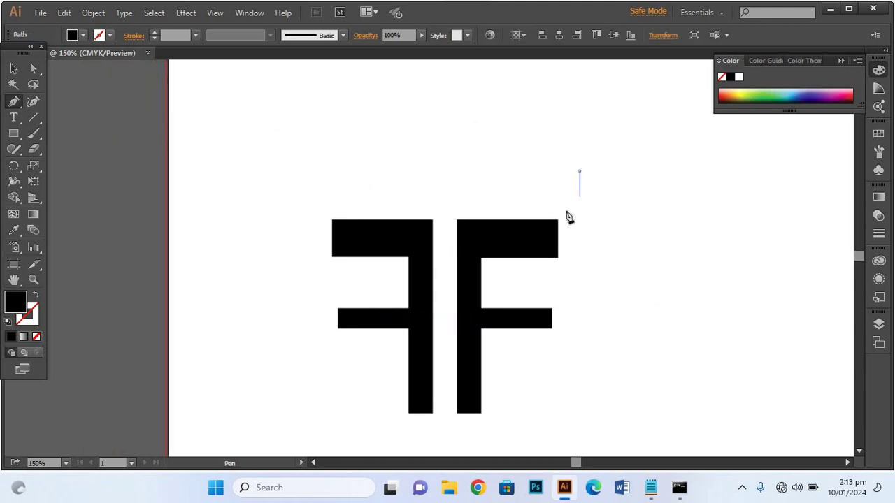
pyautogui.moveTo(557, 220); pyautogui.dragTo(530, 236)
pyautogui.click(558, 219)
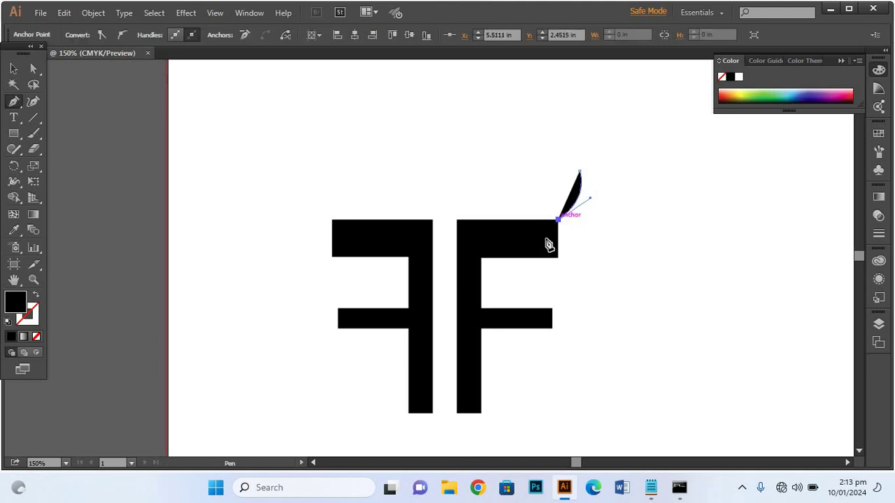
pyautogui.click(557, 257)
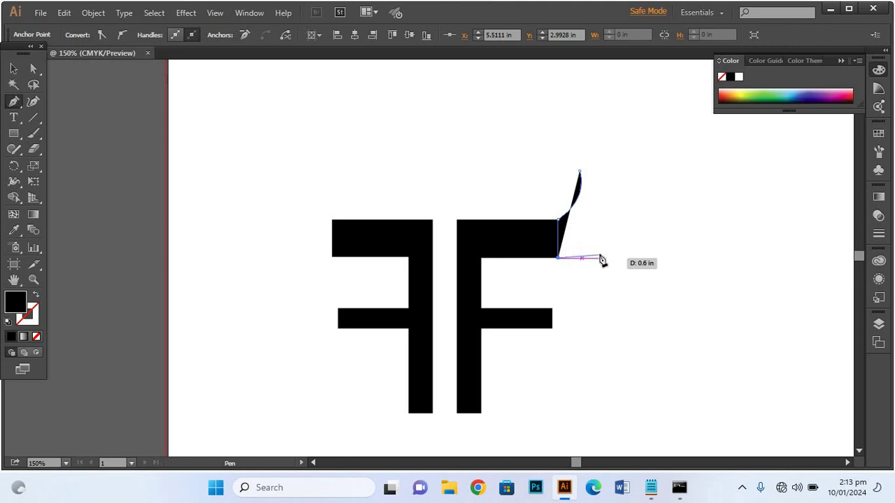
pyautogui.moveTo(595, 257); pyautogui.dragTo(591, 173)
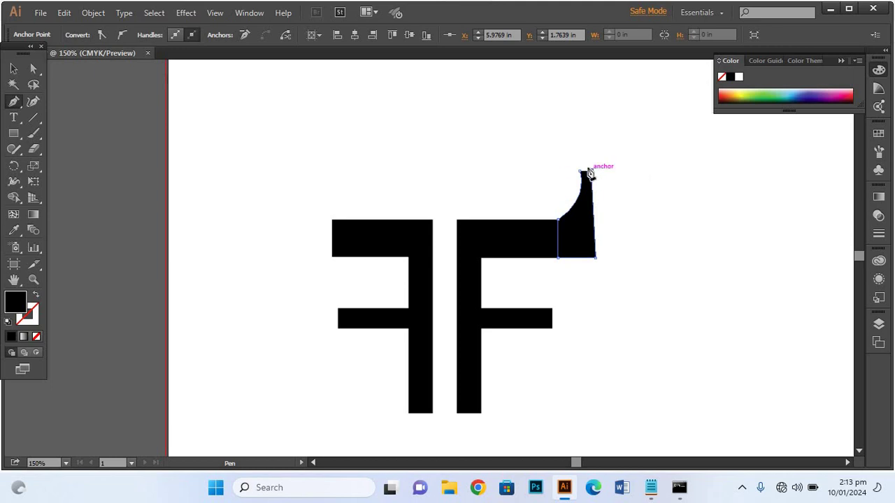
pyautogui.click(583, 175)
pyautogui.click(13, 68)
pyautogui.click(571, 205)
pyautogui.moveTo(585, 199); pyautogui.dragTo(585, 189)
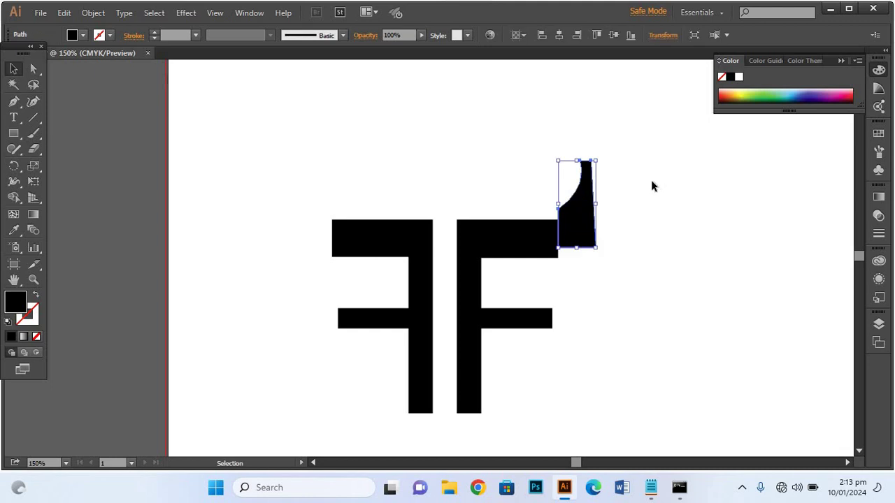
pyautogui.press('Delete')
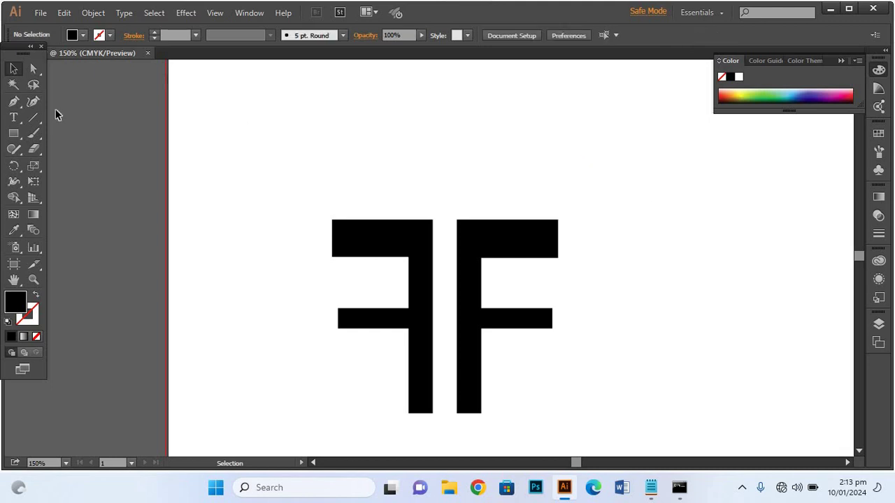
pyautogui.click(14, 101)
pyautogui.moveTo(490, 91); pyautogui.dragTo(436, 187)
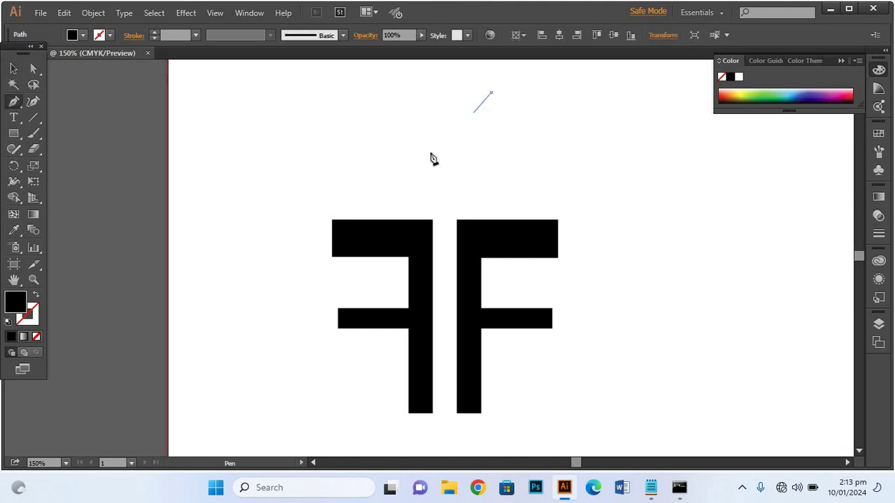
pyautogui.moveTo(428, 154); pyautogui.dragTo(386, 156)
pyautogui.moveTo(385, 155); pyautogui.dragTo(359, 162)
pyautogui.moveTo(430, 154)
pyautogui.mouseDown()
pyautogui.moveTo(514, 158)
pyautogui.moveTo(494, 100)
pyautogui.mouseUp()
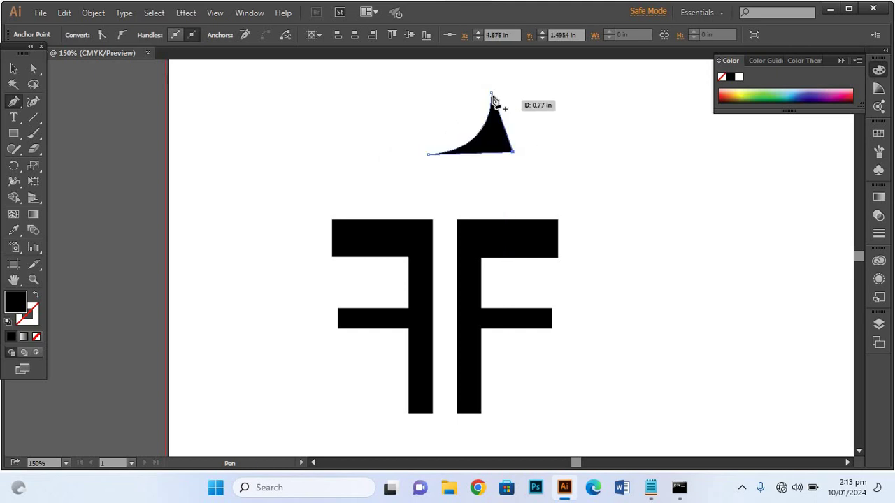
pyautogui.click(491, 93)
pyautogui.click(14, 69)
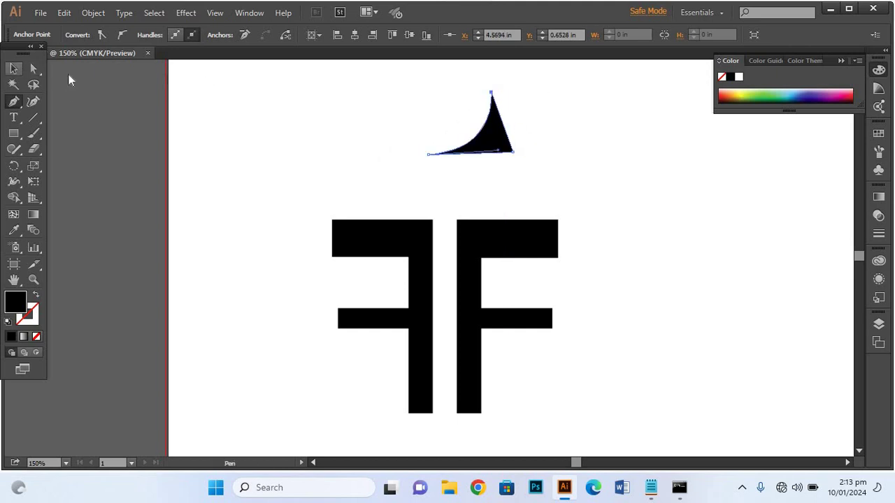
pyautogui.click(345, 135)
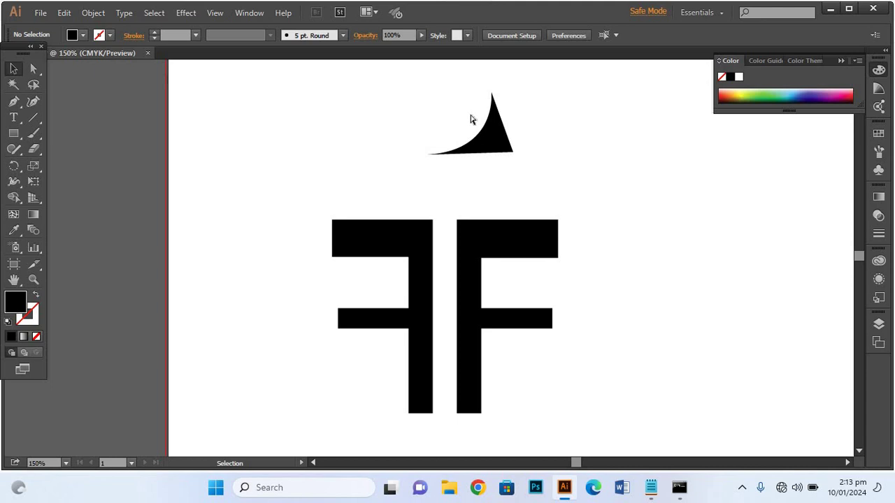
pyautogui.hotkey('ctrl', '+')
pyautogui.hotkey('ctrl', '+')
pyautogui.scroll(5, 478, 313)
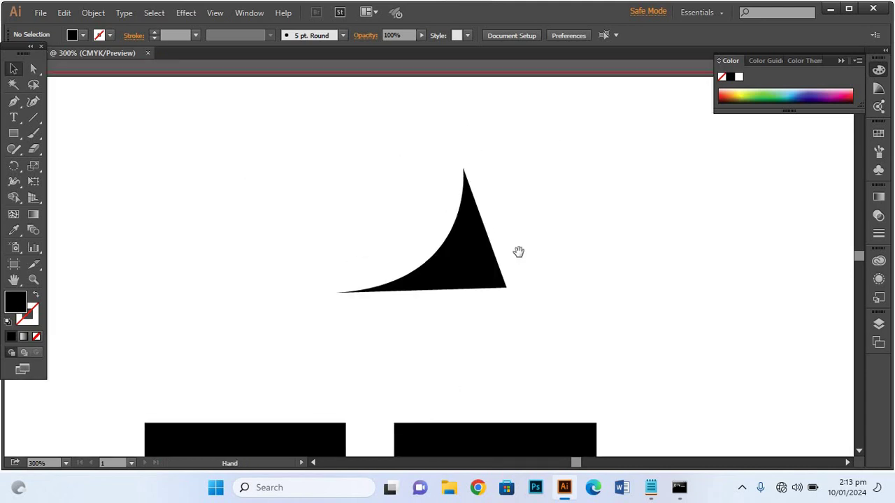
pyautogui.moveTo(563, 300)
pyautogui.mouseDown()
pyautogui.moveTo(332, 165)
pyautogui.moveTo(584, 220)
pyautogui.mouseUp()
pyautogui.click(34, 68)
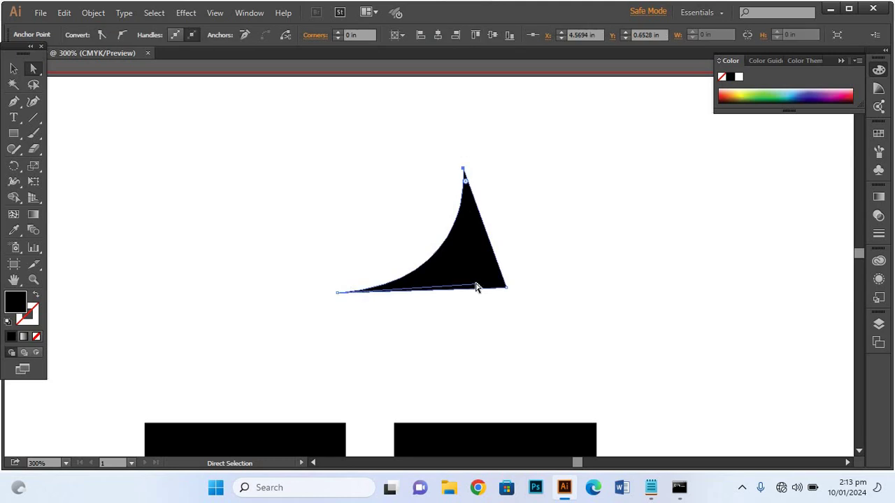
pyautogui.moveTo(461, 287); pyautogui.dragTo(430, 291)
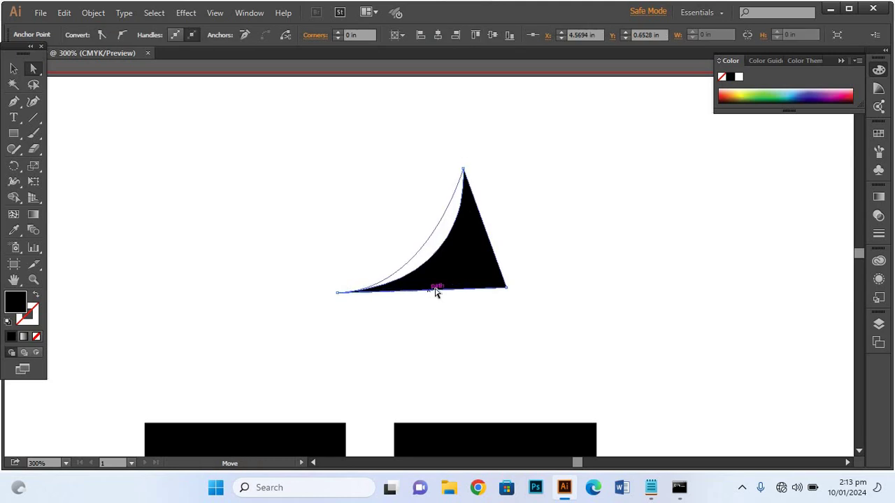
pyautogui.click(507, 291)
pyautogui.click(507, 291)
pyautogui.moveTo(491, 283); pyautogui.dragTo(483, 279)
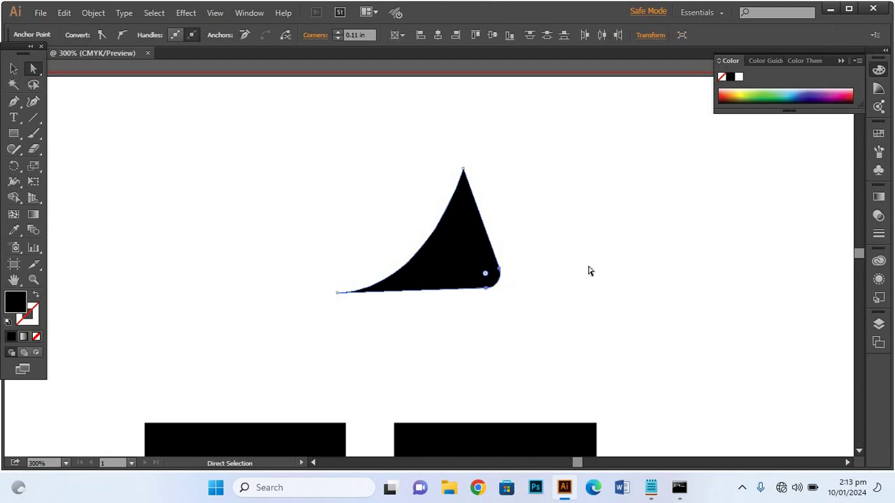
pyautogui.click(14, 68)
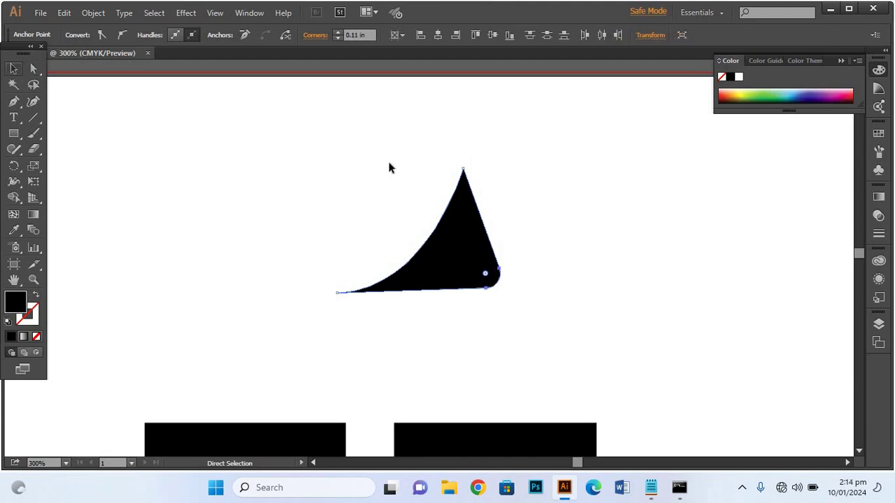
pyautogui.click(463, 172)
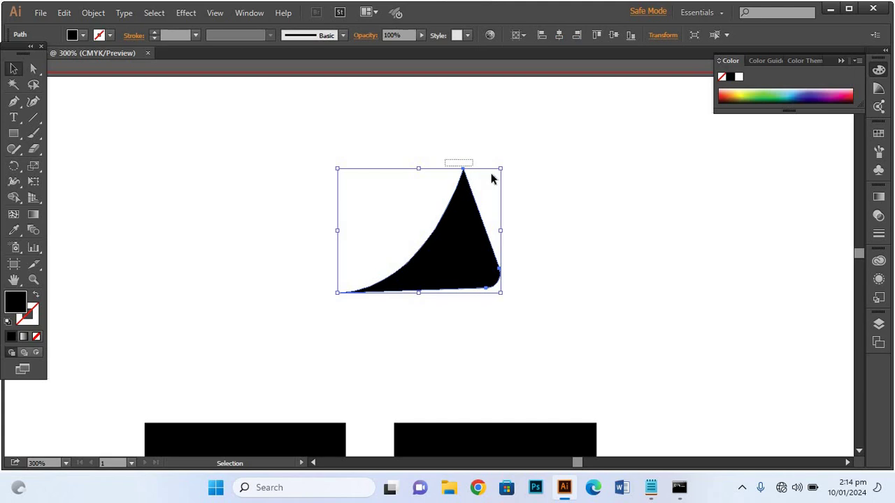
pyautogui.hotkey('ctrl', 'z')
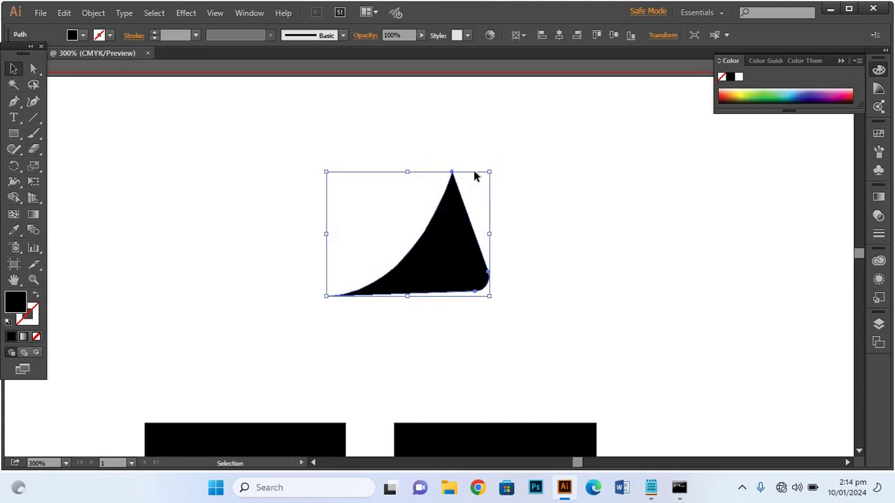
pyautogui.click(517, 222)
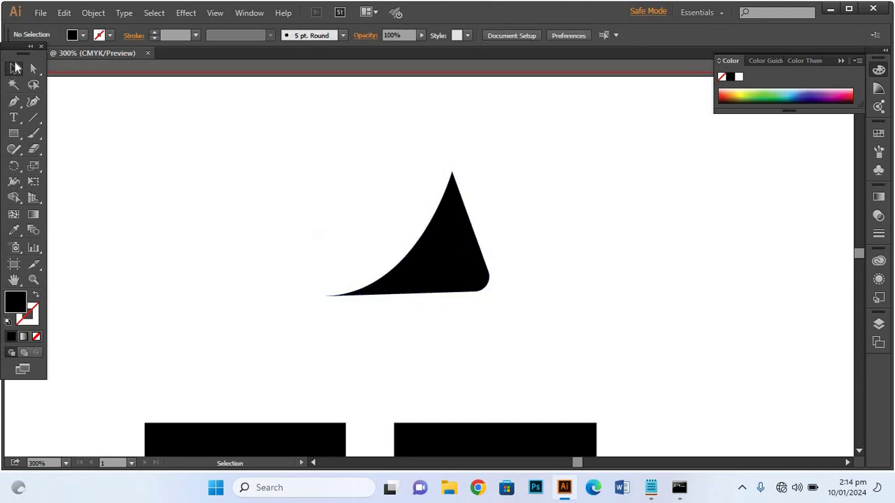
pyautogui.moveTo(605, 207); pyautogui.dragTo(591, 103)
pyautogui.moveTo(443, 163)
pyautogui.mouseDown()
pyautogui.moveTo(608, 359)
pyautogui.moveTo(567, 353)
pyautogui.moveTo(631, 322)
pyautogui.moveTo(629, 239)
pyautogui.mouseUp()
pyautogui.press('Delete')
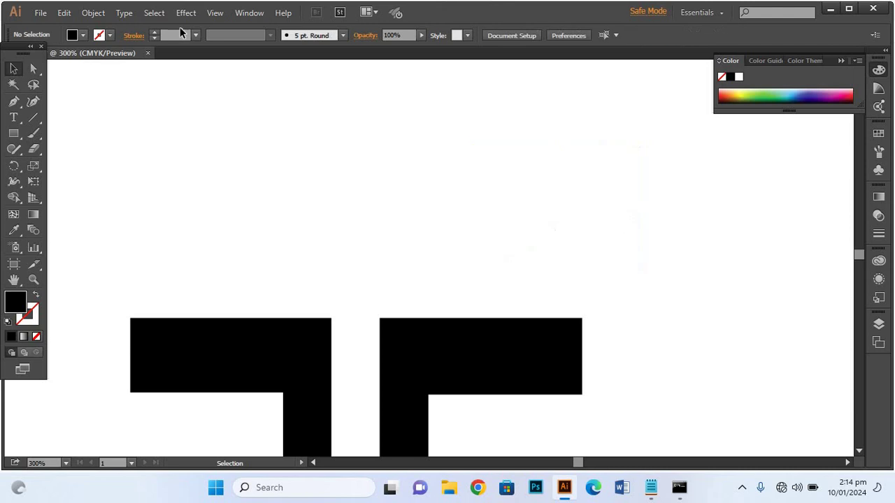
# Step: Pen-draw a closed horn above the right F with a curved inner edge, two base corners and a pointed tip
pyautogui.press('p')
pyautogui.click(468, 126)
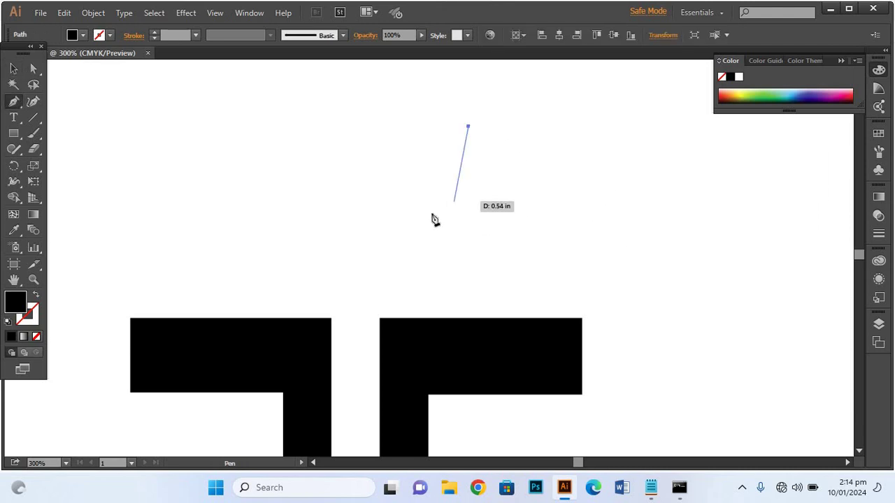
pyautogui.moveTo(420, 216)
pyautogui.mouseDown()
pyautogui.moveTo(365, 248)
pyautogui.moveTo(353, 232)
pyautogui.mouseUp()
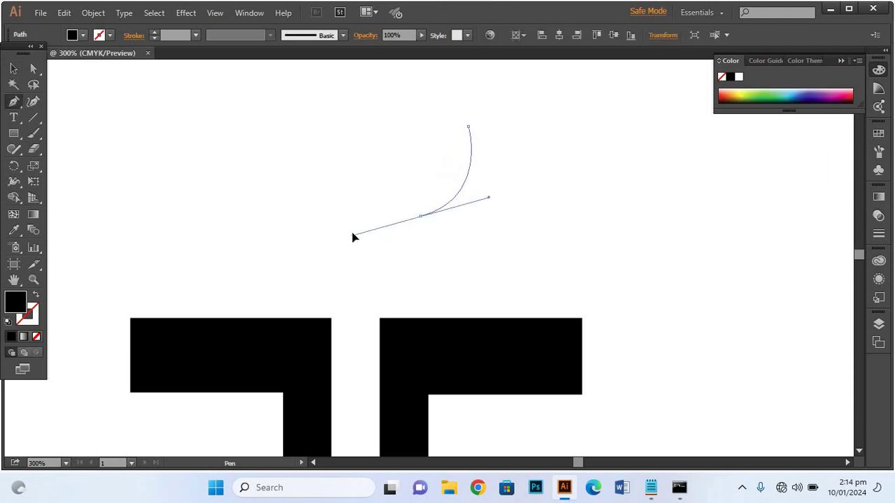
pyautogui.moveTo(420, 216)
pyautogui.mouseDown()
pyautogui.moveTo(401, 225)
pyautogui.moveTo(420, 244)
pyautogui.mouseUp()
pyautogui.click(417, 237)
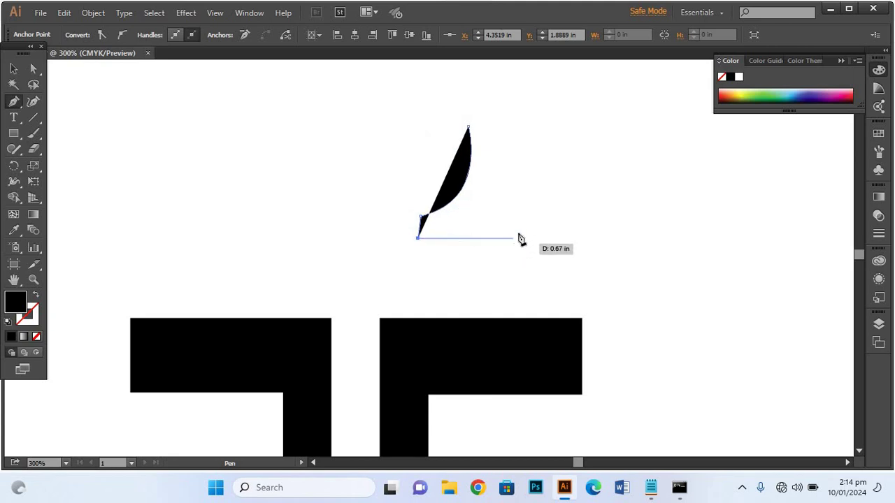
pyautogui.click(517, 232)
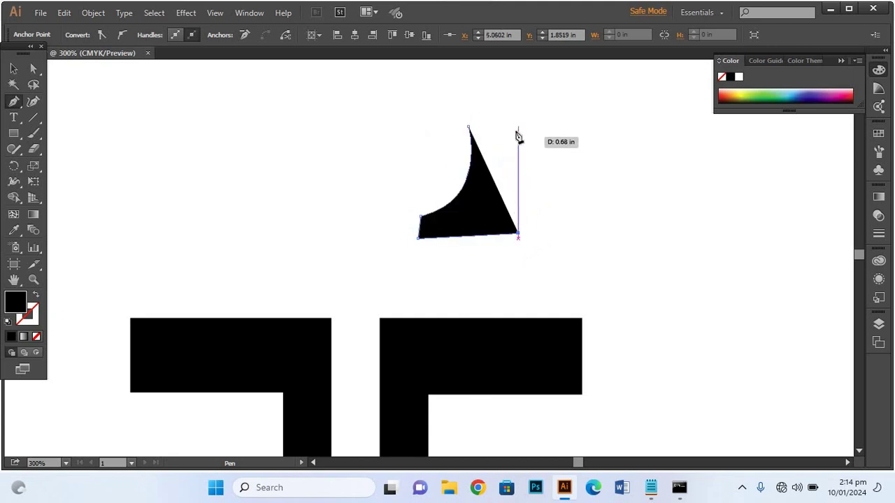
pyautogui.click(511, 72)
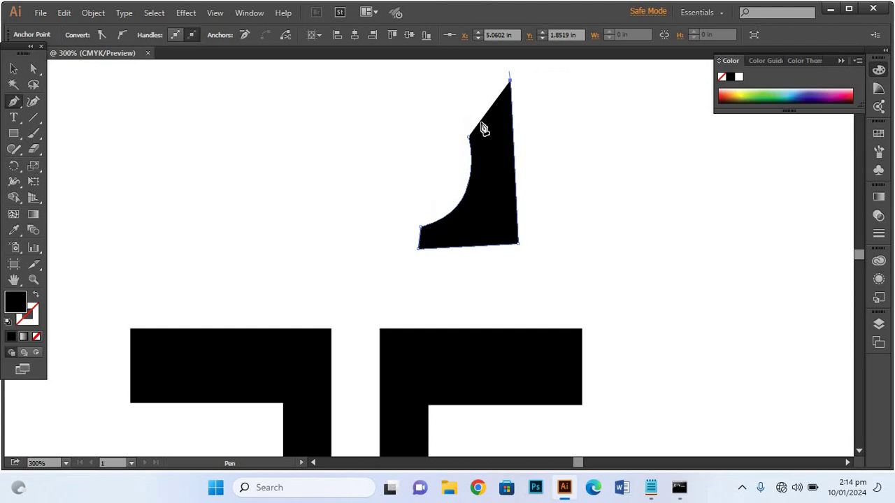
pyautogui.click(468, 136)
# Step: Move the horn further right and slightly lower
pyautogui.press('v')
pyautogui.click(509, 175)
pyautogui.click(547, 183)
pyautogui.moveTo(492, 140); pyautogui.dragTo(551, 157)
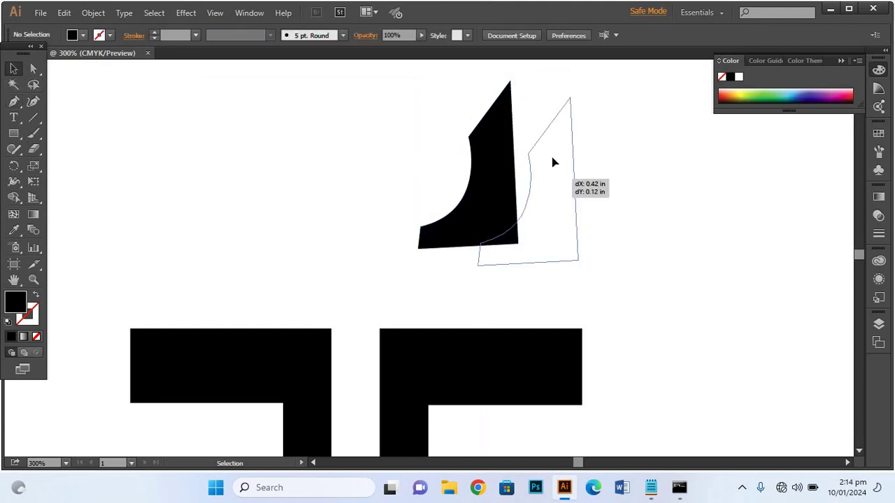
# Step: Round the horn's corners and pull its tip into a sharp point
pyautogui.press('a')
pyautogui.moveTo(523, 88)
pyautogui.mouseDown()
pyautogui.moveTo(612, 108)
pyautogui.moveTo(571, 79)
pyautogui.mouseUp()
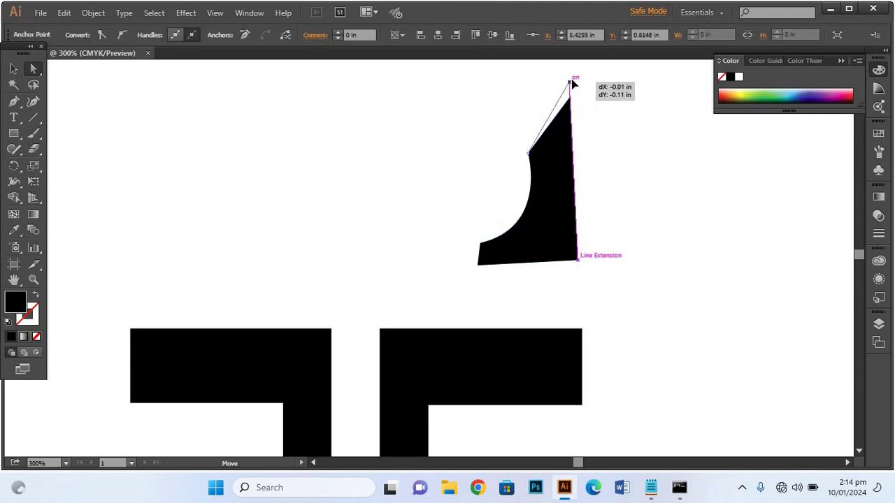
pyautogui.click(529, 153)
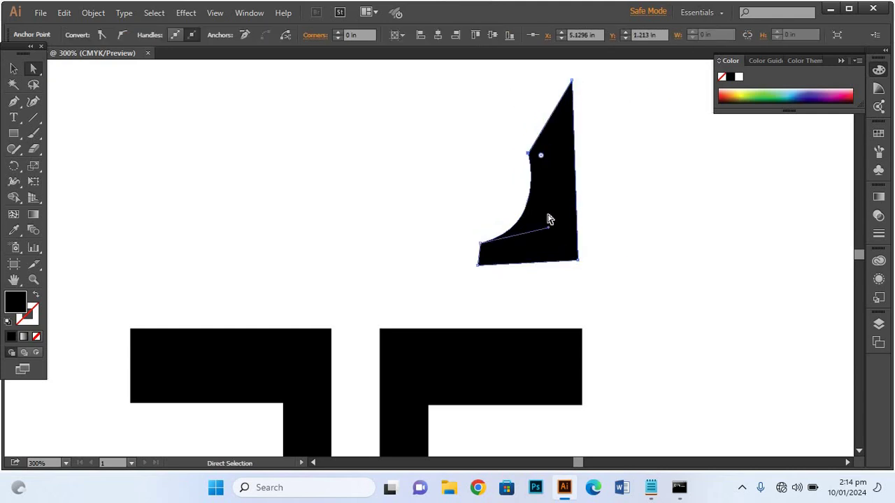
pyautogui.moveTo(550, 239); pyautogui.dragTo(550, 234)
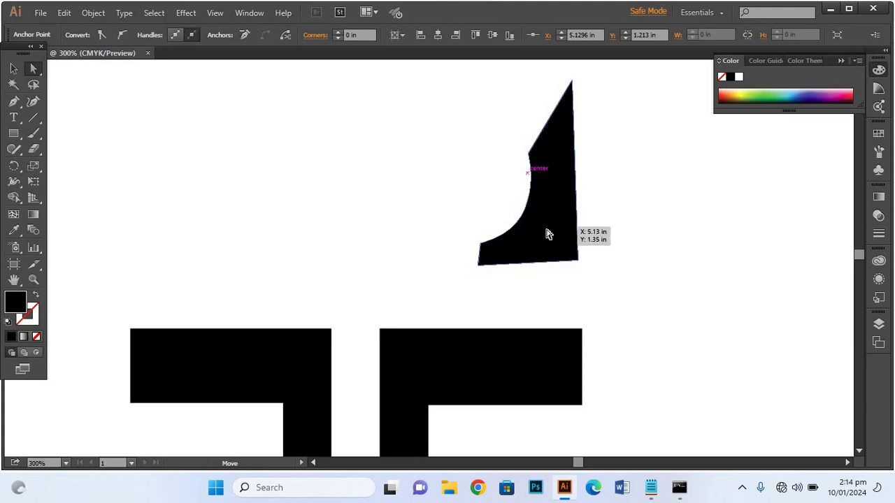
pyautogui.moveTo(542, 160); pyautogui.dragTo(543, 175)
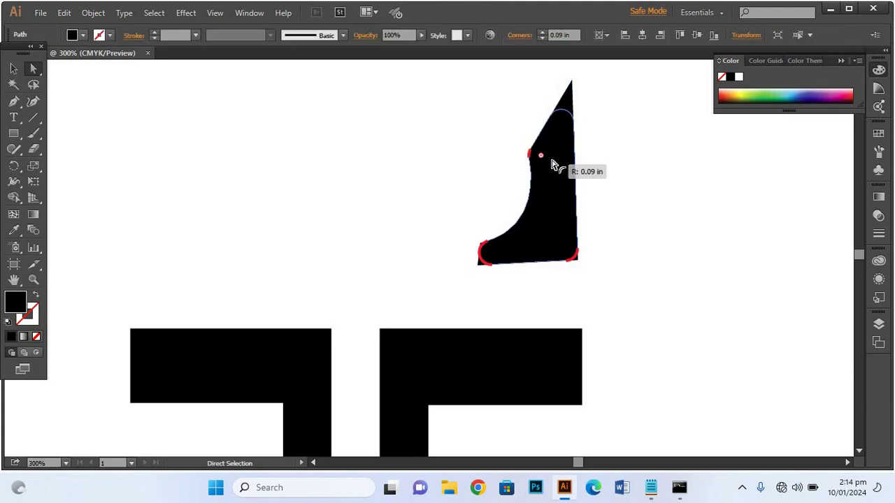
pyautogui.moveTo(565, 125); pyautogui.dragTo(575, 89)
# Step: Deepen the sweeping inward curve of the horn's inner edge down to its lower-left corner
pyautogui.click(442, 140)
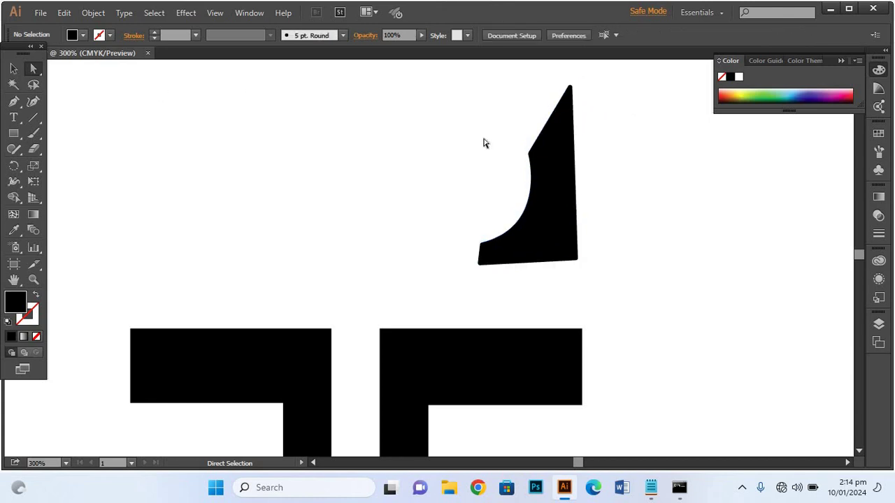
pyautogui.click(533, 154)
pyautogui.moveTo(538, 160); pyautogui.dragTo(518, 155)
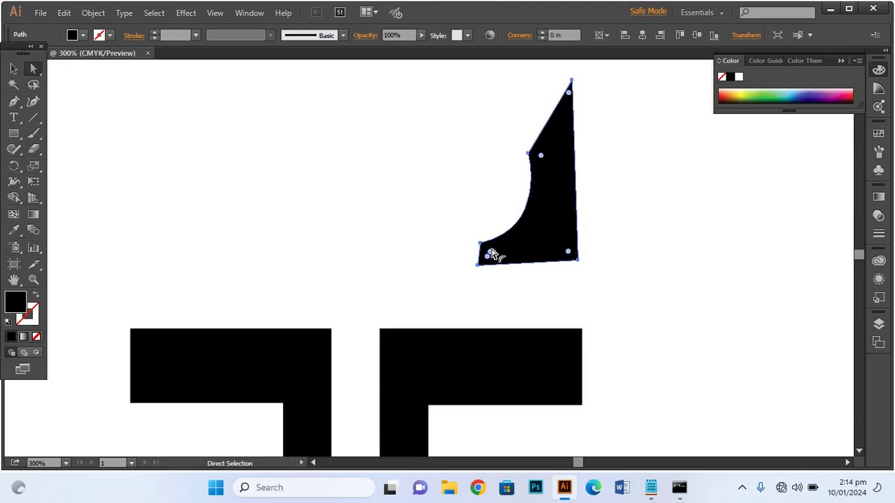
pyautogui.moveTo(491, 254)
pyautogui.mouseDown()
pyautogui.moveTo(551, 234)
pyautogui.moveTo(488, 238)
pyautogui.moveTo(559, 232)
pyautogui.moveTo(552, 222)
pyautogui.moveTo(566, 187)
pyautogui.moveTo(563, 207)
pyautogui.mouseUp()
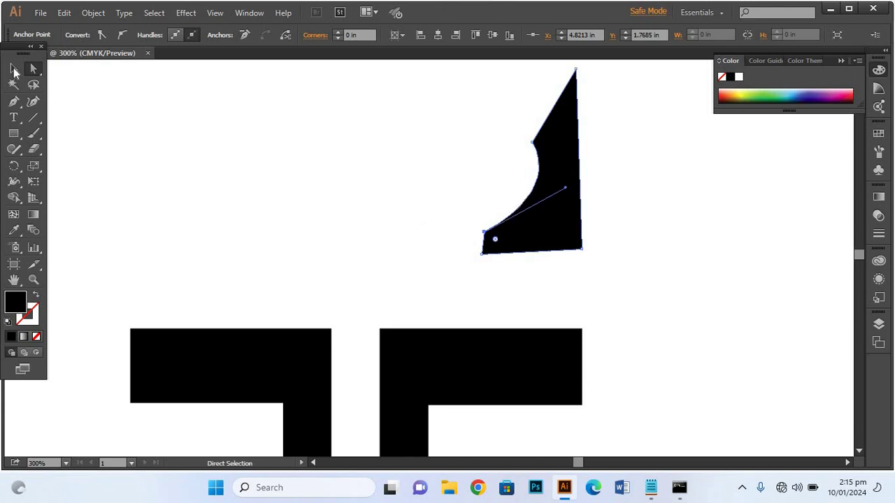
# Step: Set the horn on the right end of the right F's top bar, tilted slightly clockwise
pyautogui.click(14, 70)
pyautogui.hotkey('ctrl', 'shift', 'a')
pyautogui.click(559, 184)
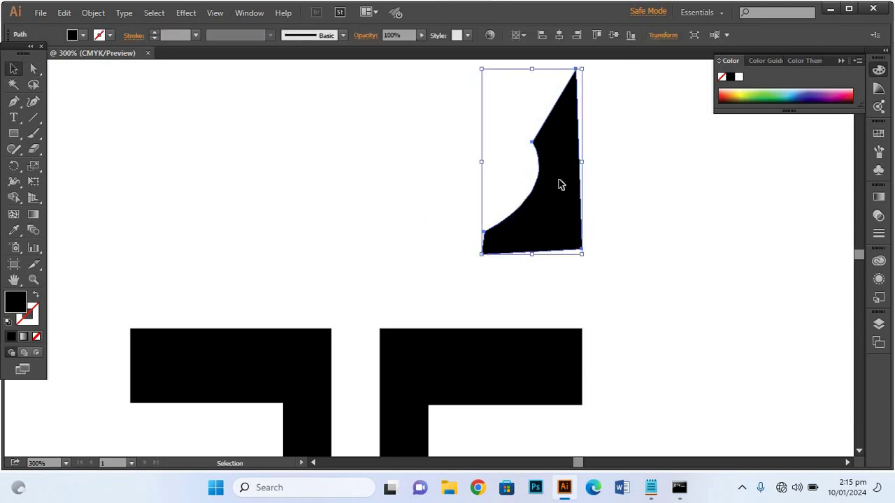
pyautogui.moveTo(557, 148); pyautogui.dragTo(582, 284)
pyautogui.click(664, 270)
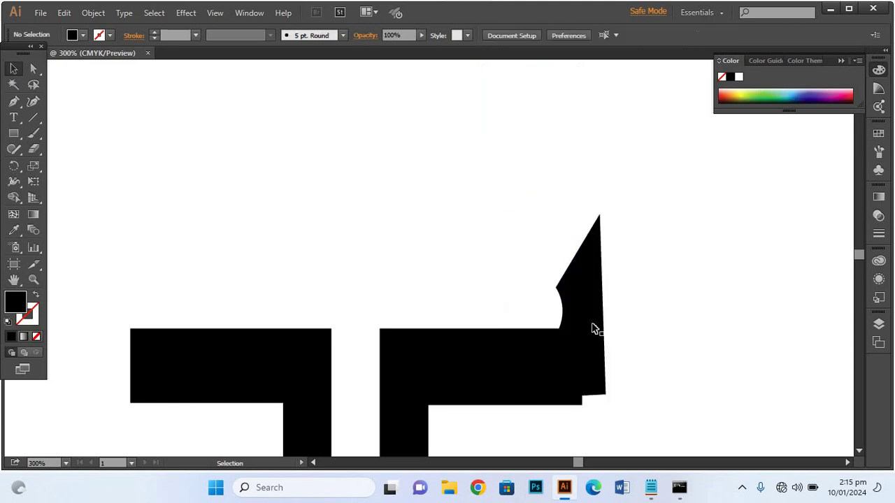
pyautogui.moveTo(587, 341); pyautogui.dragTo(597, 350)
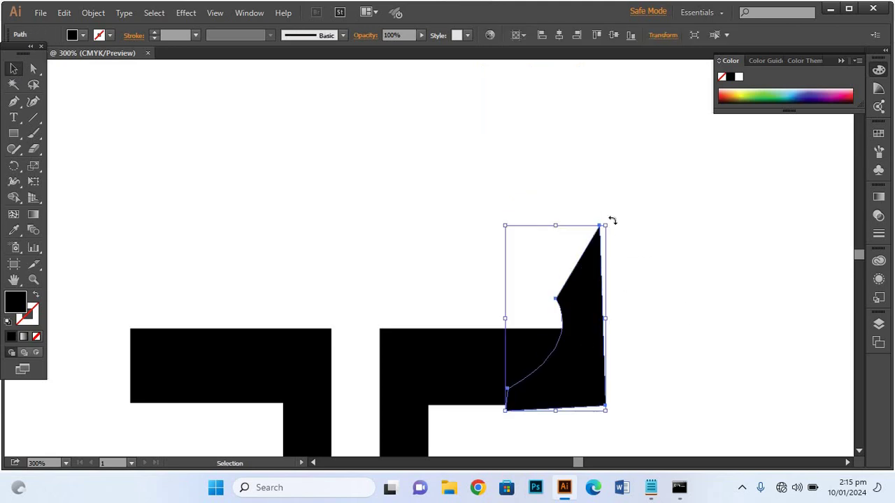
pyautogui.moveTo(612, 221); pyautogui.dragTo(621, 227)
pyautogui.press('Up')
pyautogui.press('Up')
pyautogui.press('Left')
pyautogui.press('Left')
pyautogui.press('Left')
pyautogui.press('Left')
pyautogui.press('Left')
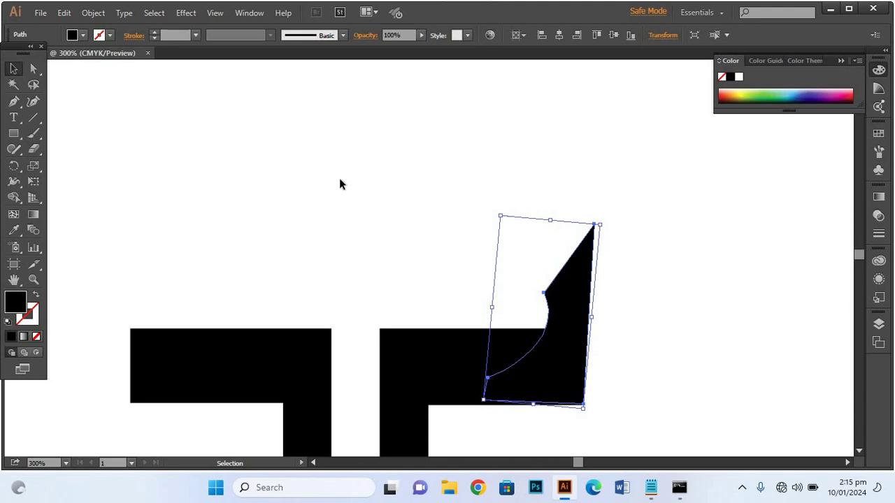
# Step: Drag the horn's tip about 1.06 in higher to make it much taller
pyautogui.click(340, 185)
pyautogui.moveTo(697, 366); pyautogui.dragTo(701, 220)
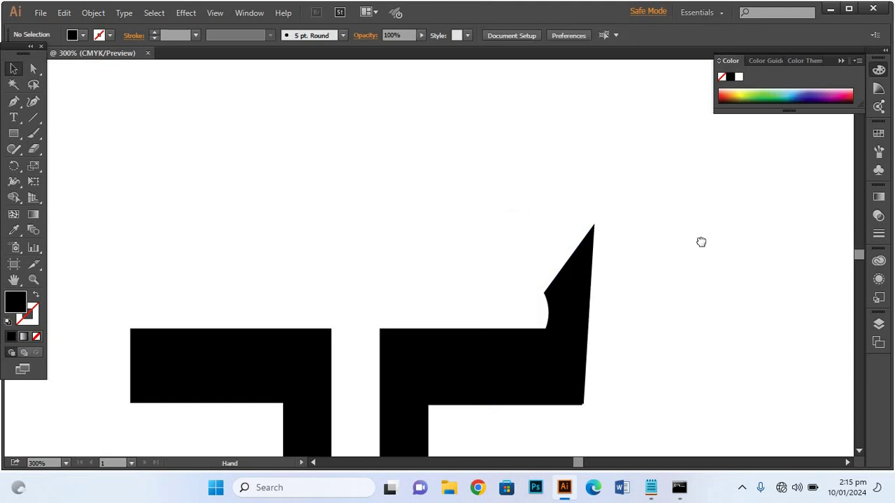
pyautogui.click(573, 154)
pyautogui.press('a')
pyautogui.moveTo(551, 158); pyautogui.dragTo(537, 109)
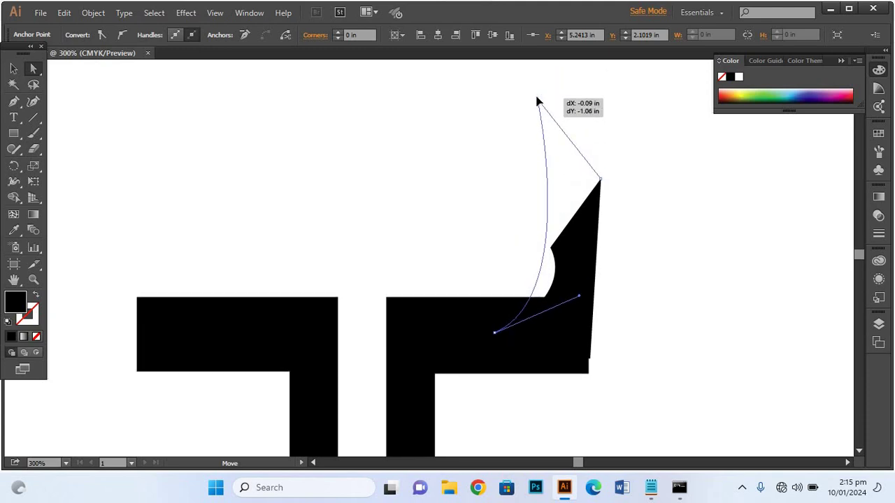
# Step: Stretch the horn's tip, round its top-right corner, and curve its lower-left point into the top bar
pyautogui.moveTo(538, 109); pyautogui.dragTo(536, 97)
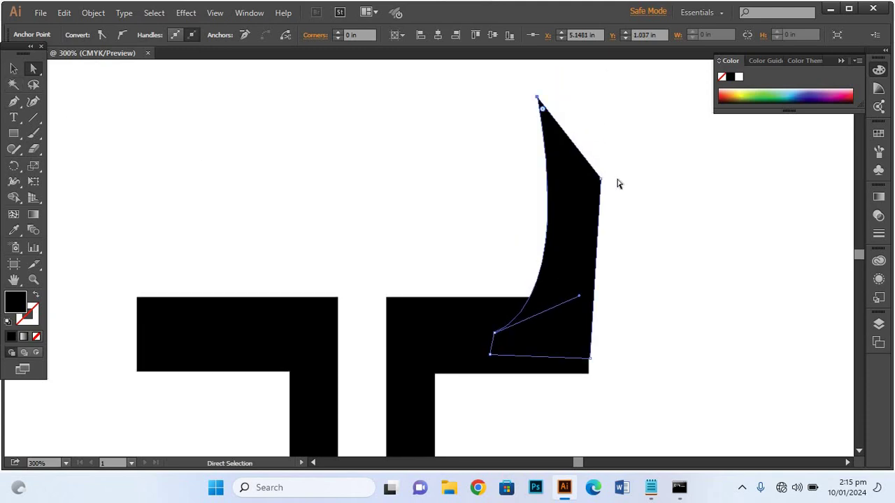
pyautogui.click(622, 177)
pyautogui.click(596, 180)
pyautogui.moveTo(591, 186); pyautogui.dragTo(564, 190)
pyautogui.moveTo(494, 333); pyautogui.dragTo(508, 318)
pyautogui.moveTo(559, 108); pyautogui.dragTo(522, 104)
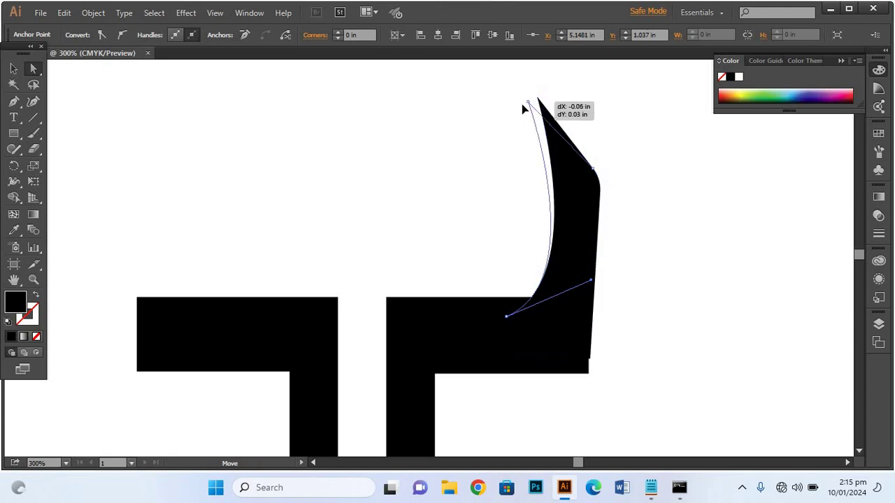
pyautogui.click(12, 69)
pyautogui.click(348, 135)
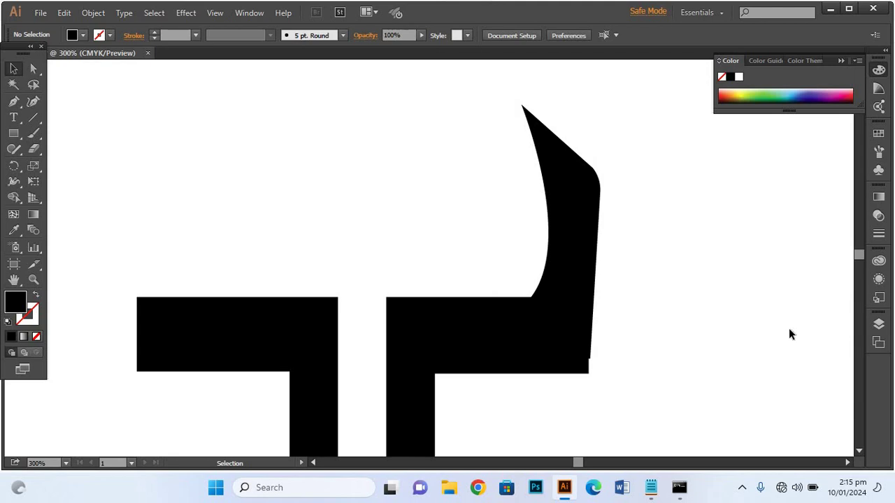
# Step: Nudge the horn left and zoom in, trying and undoing a slight corner rounding
pyautogui.moveTo(476, 130); pyautogui.dragTo(691, 217)
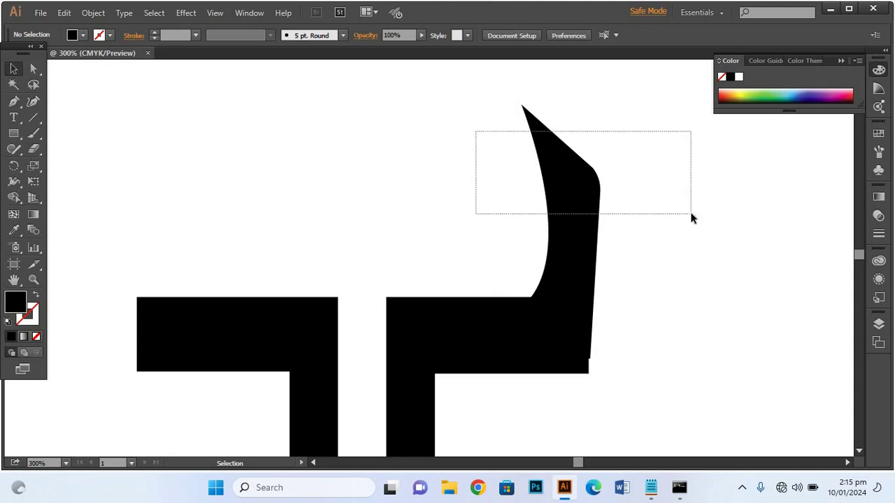
pyautogui.press('Left')
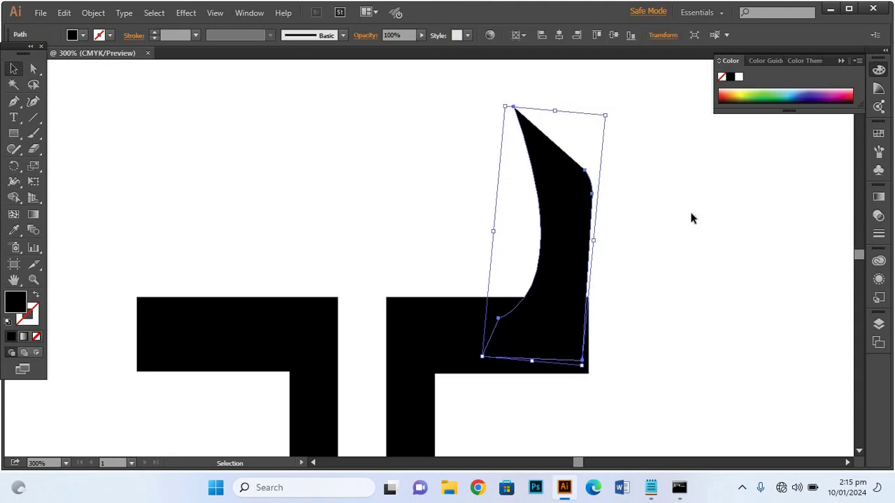
pyautogui.click(339, 240)
pyautogui.moveTo(615, 279); pyautogui.dragTo(517, 236)
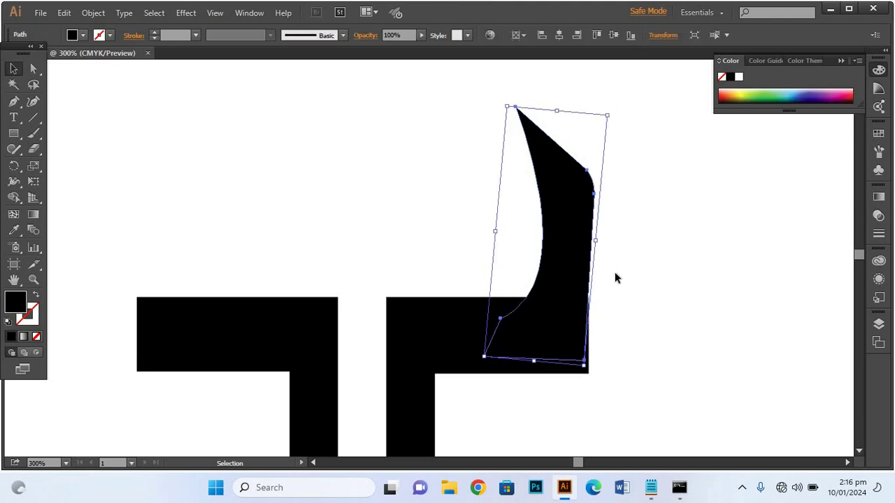
pyautogui.hotkey('ctrl', '=')
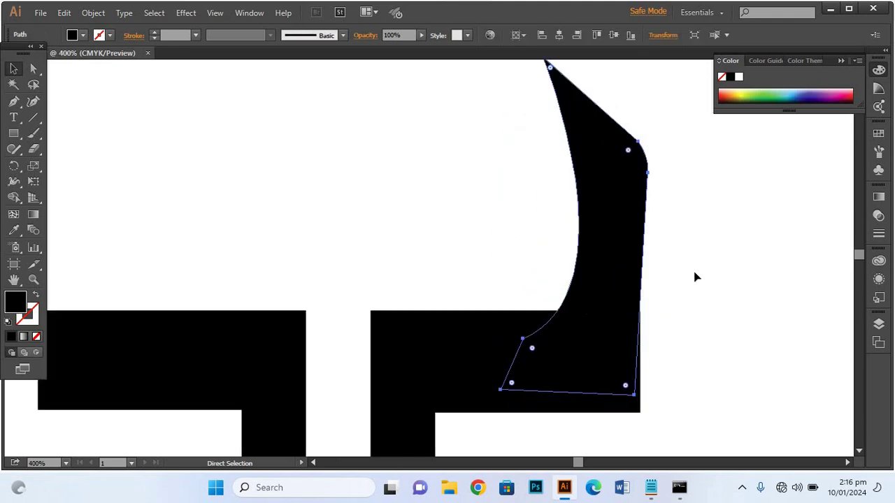
pyautogui.click(675, 311)
pyautogui.click(633, 287)
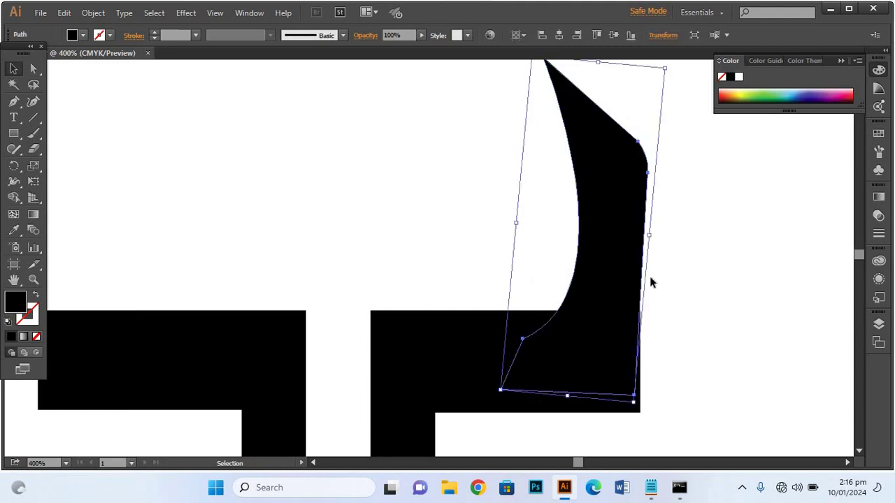
pyautogui.click(33, 68)
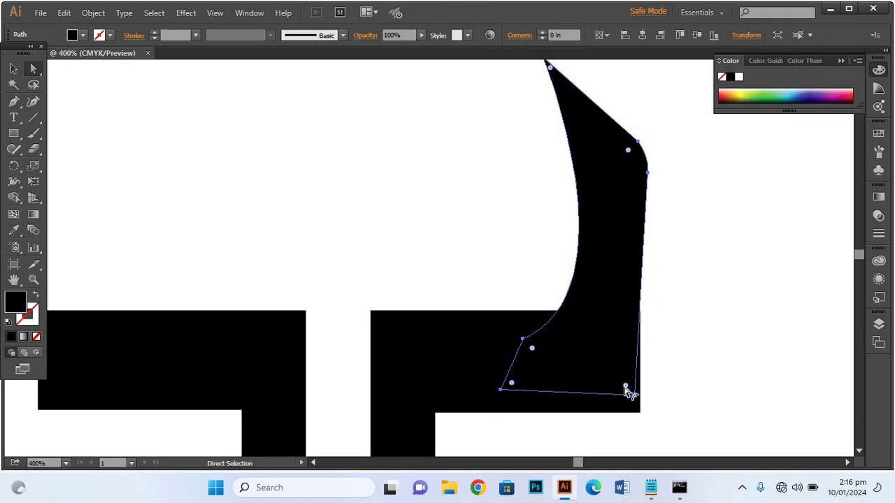
pyautogui.moveTo(627, 389); pyautogui.dragTo(632, 396)
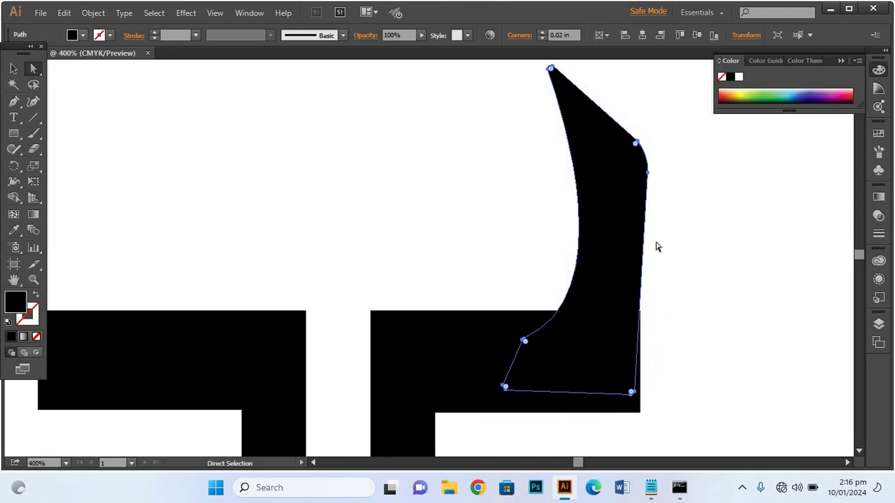
pyautogui.hotkey('ctrl', 'z')
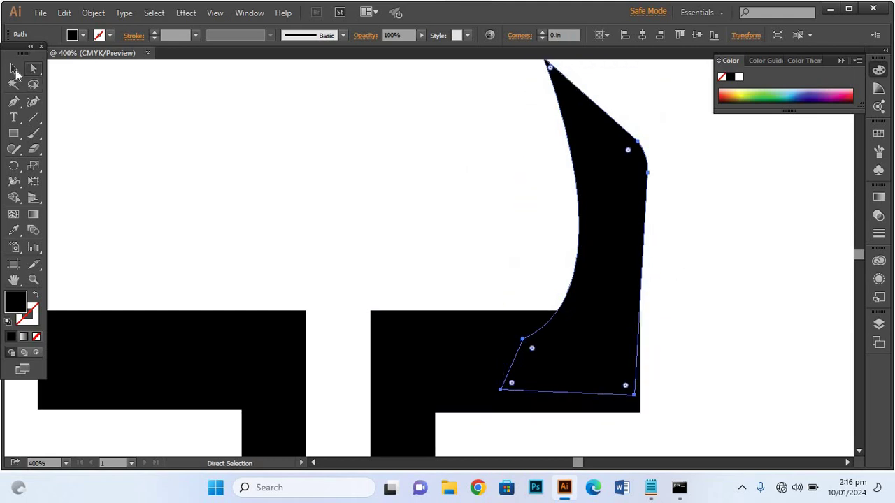
# Step: Rotate the horn about 4.66° so its base sits neatly on the right F's top bar
pyautogui.click(14, 68)
pyautogui.click(422, 175)
pyautogui.click(624, 277)
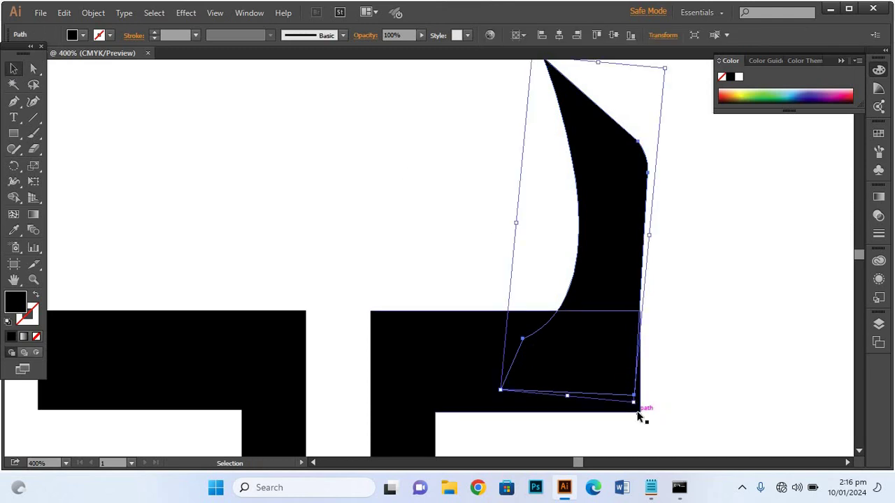
pyautogui.moveTo(635, 411); pyautogui.dragTo(645, 405)
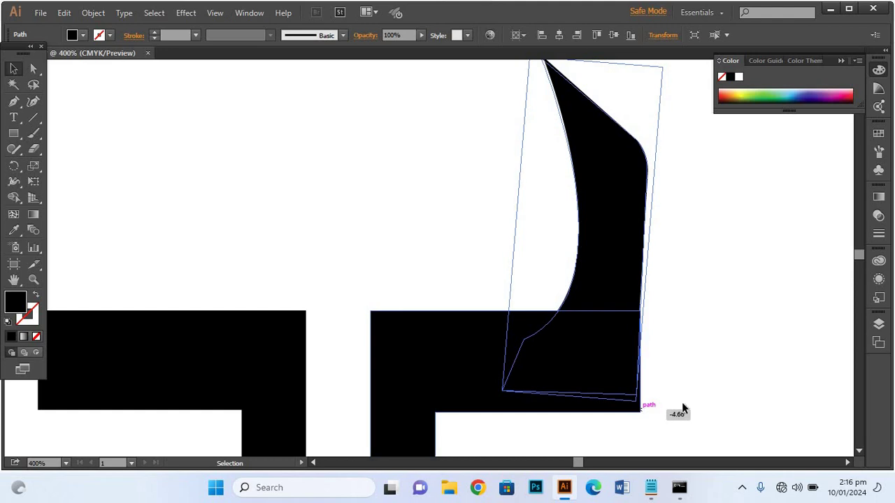
pyautogui.press('Left')
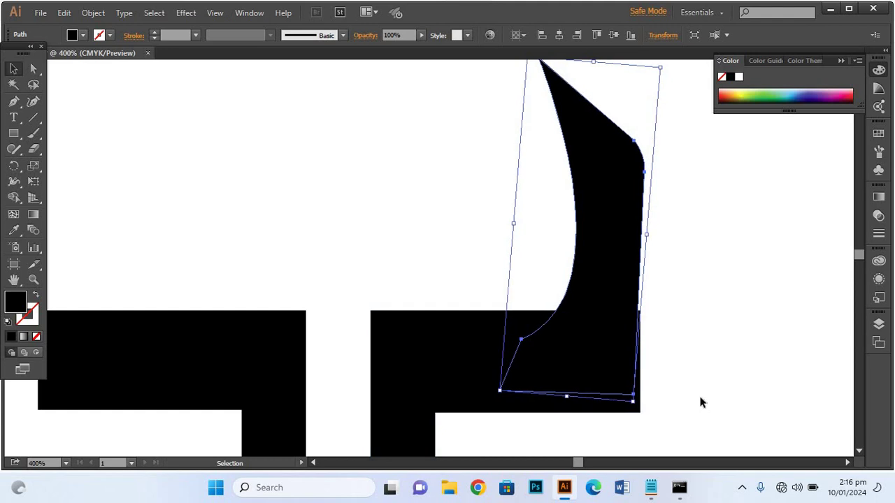
pyautogui.press('Right')
pyautogui.click(746, 344)
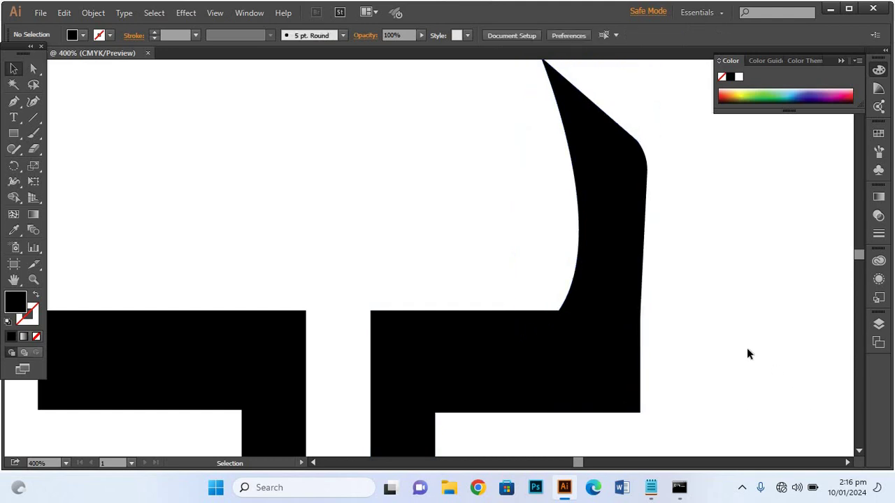
# Step: Make a vertically reflected copy of the right horn
pyautogui.hotkey('ctrl', '-')
pyautogui.click(516, 199)
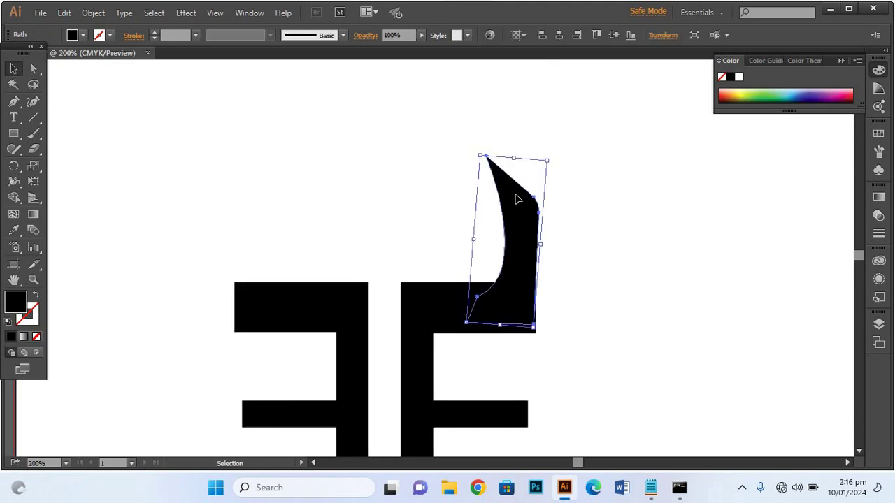
pyautogui.rightClick(515, 199)
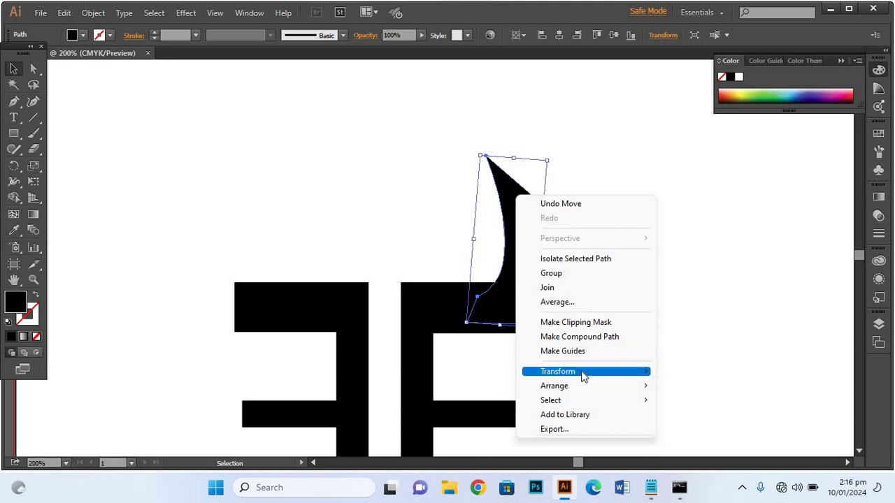
pyautogui.moveTo(558, 371)
pyautogui.click(716, 422)
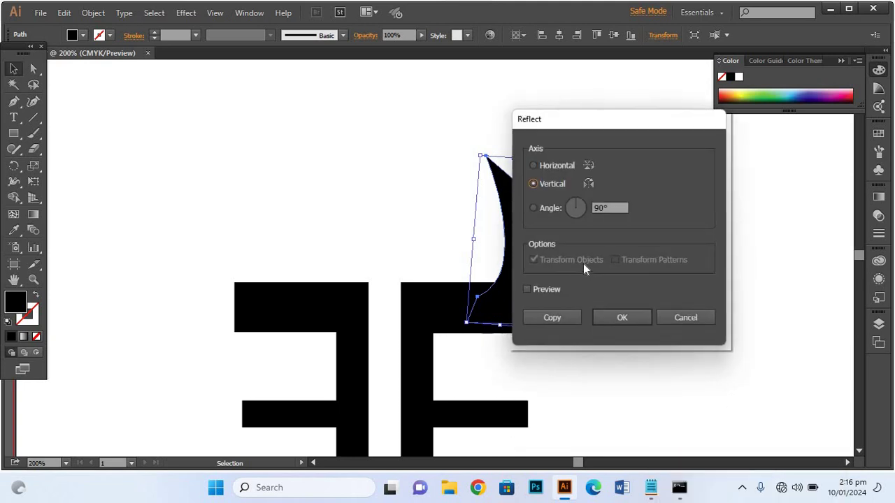
pyautogui.click(545, 291)
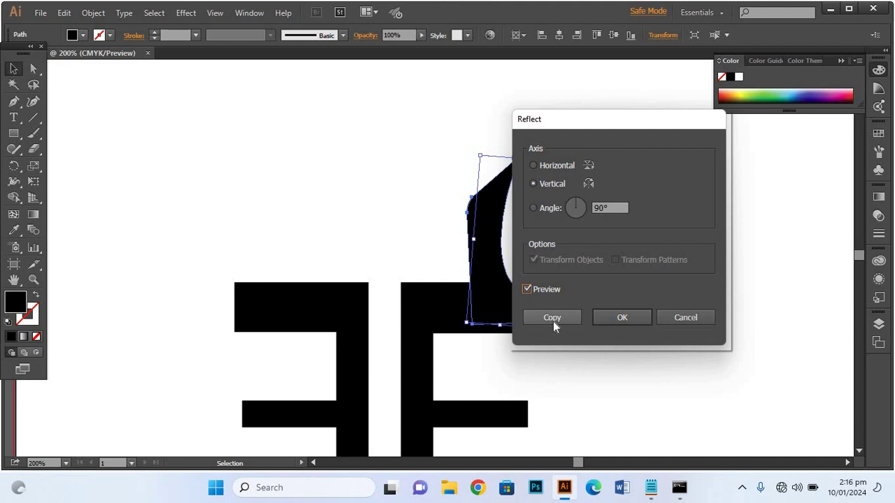
pyautogui.click(552, 317)
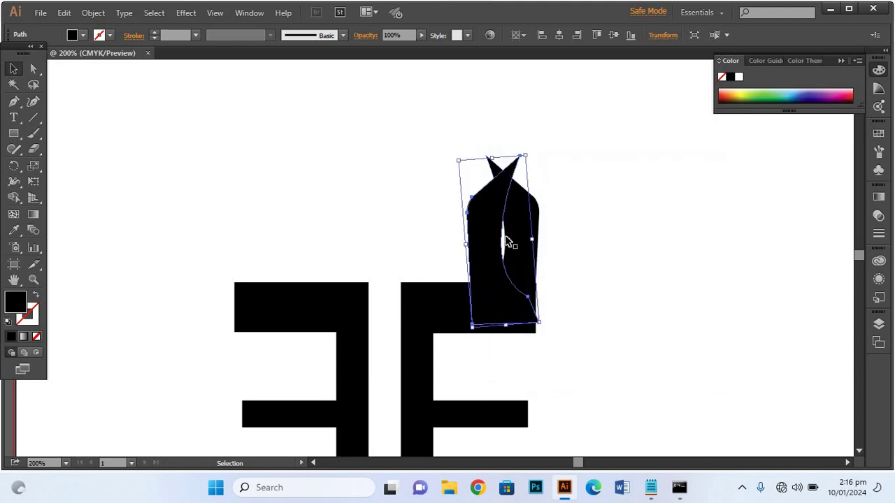
# Step: Move the mirrored horn onto the left F's top bar and nudge it left into place
pyautogui.moveTo(483, 234)
pyautogui.mouseDown()
pyautogui.moveTo(244, 218)
pyautogui.moveTo(251, 236)
pyautogui.moveTo(238, 232)
pyautogui.mouseUp()
pyautogui.click(189, 161)
pyautogui.click(255, 204)
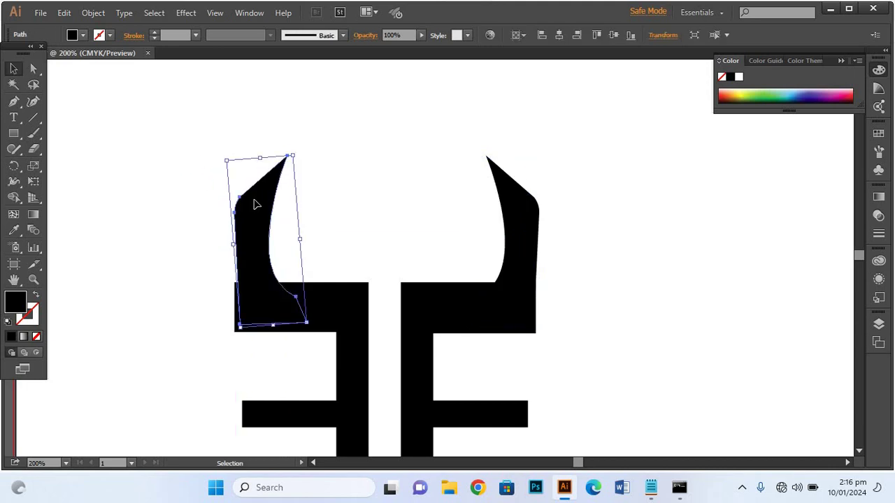
pyautogui.press('Left')
pyautogui.press('Left')
pyautogui.press('Left')
pyautogui.press('Left')
pyautogui.click(642, 278)
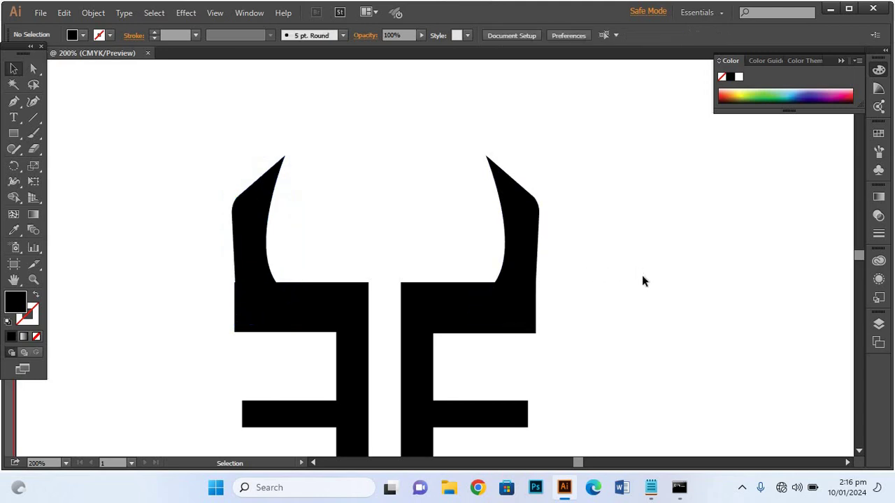
pyautogui.click(255, 244)
pyautogui.press('Left')
pyautogui.click(136, 236)
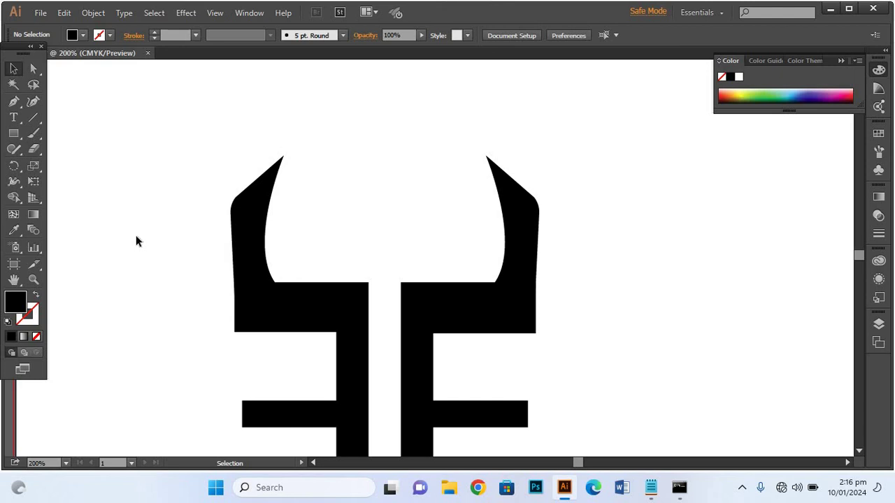
pyautogui.hotkey('ctrl', '-')
pyautogui.hotkey('ctrl', '-')
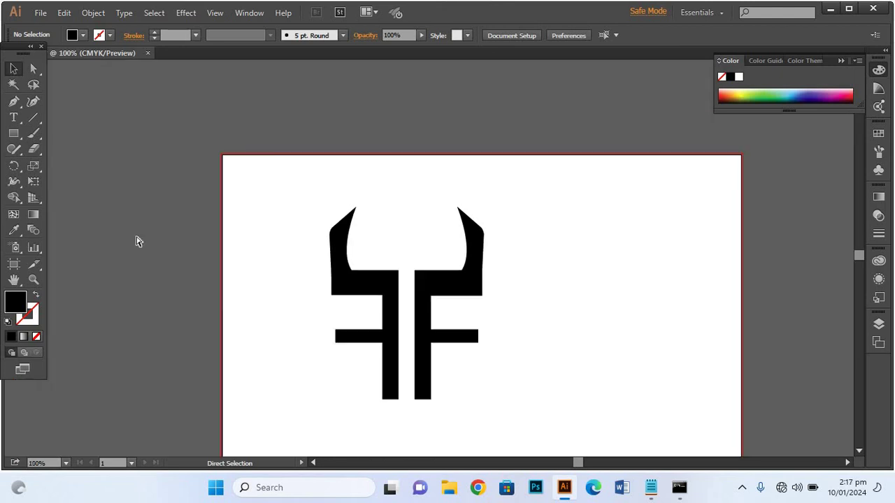
pyautogui.hotkey('ctrl', '-')
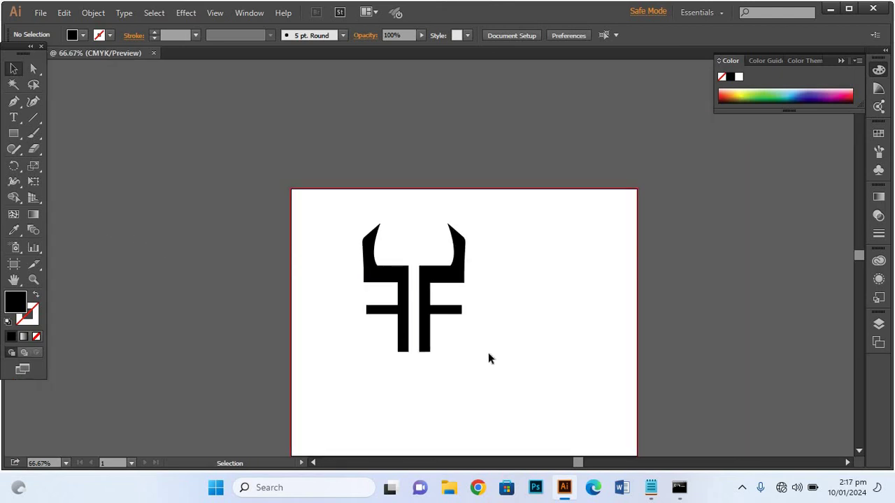
pyautogui.hotkey('ctrl', '+')
pyautogui.hotkey('ctrl', '+')
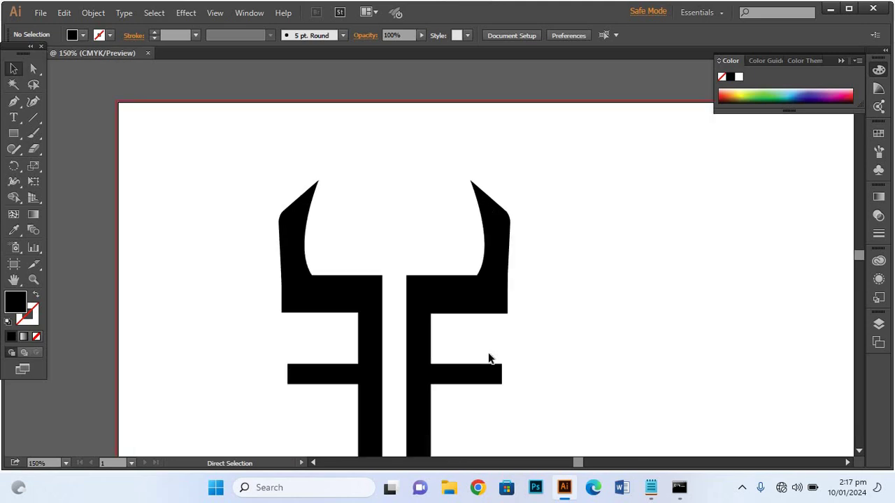
pyautogui.moveTo(645, 348); pyautogui.dragTo(722, 243)
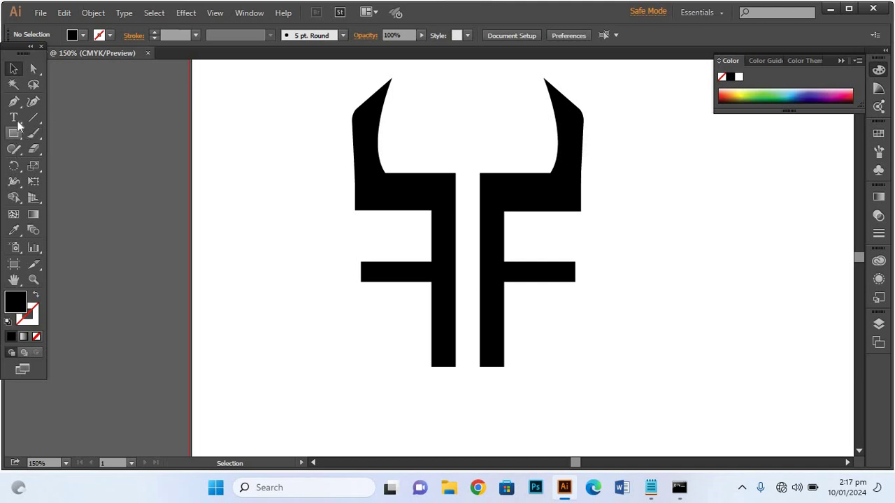
# Step: Draw a small circle and place it at the base of the gap between the F stems
pyautogui.moveTo(16, 139); pyautogui.dragTo(52, 165)
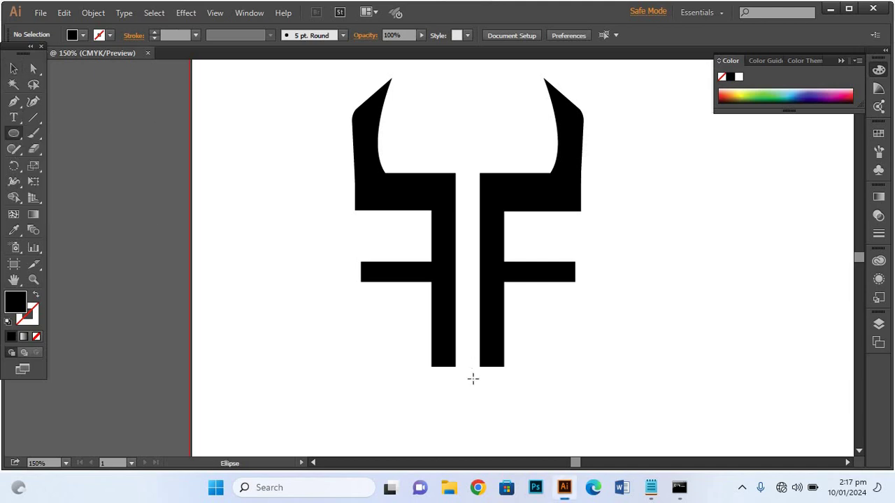
pyautogui.moveTo(476, 394)
pyautogui.mouseDown()
pyautogui.moveTo(494, 413)
pyautogui.moveTo(468, 334)
pyautogui.mouseUp()
pyautogui.click(13, 68)
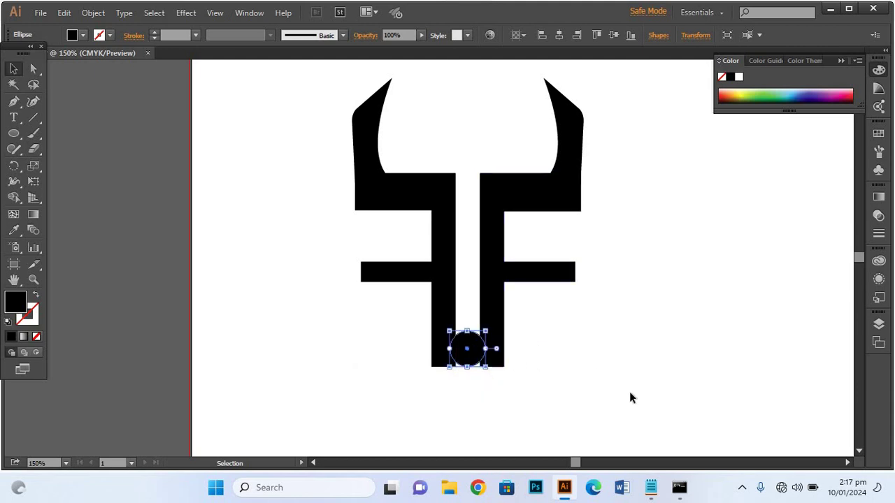
pyautogui.click(531, 409)
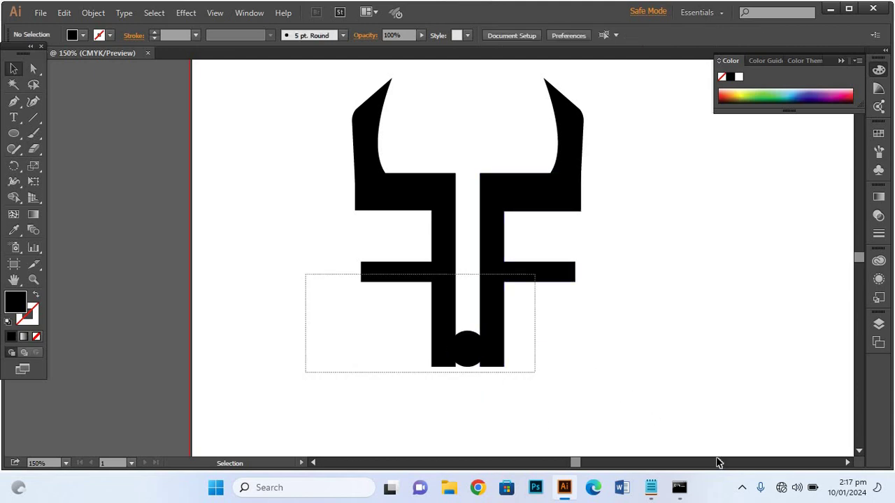
# Step: Give the circle a near-white fill
pyautogui.moveTo(311, 299); pyautogui.dragTo(503, 334)
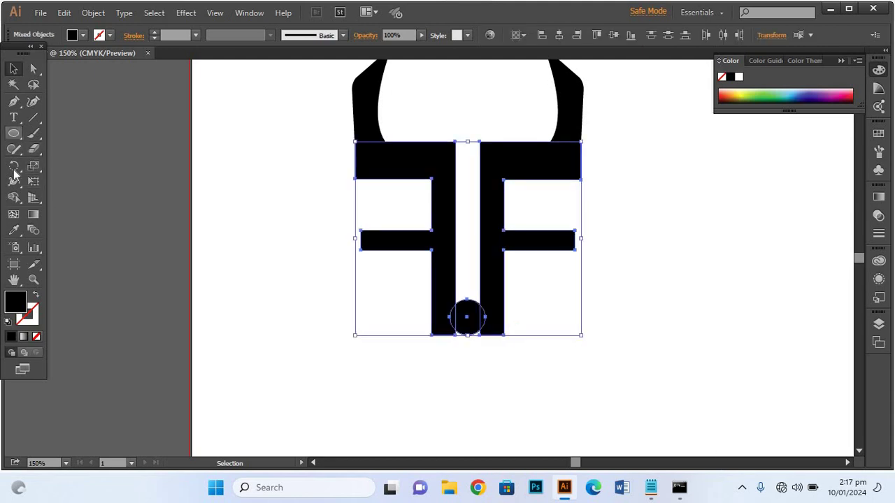
pyautogui.click(490, 396)
pyautogui.click(466, 316)
pyautogui.doubleClick(19, 302)
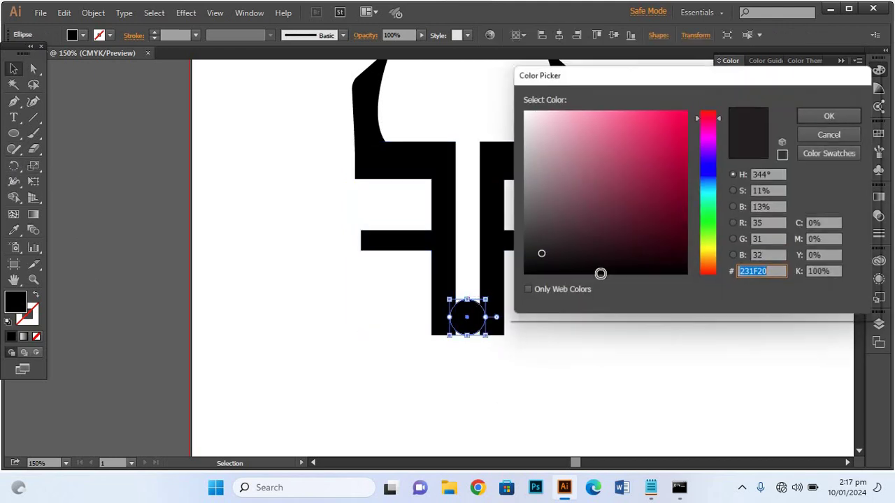
pyautogui.click(525, 111)
pyautogui.click(833, 115)
pyautogui.click(653, 397)
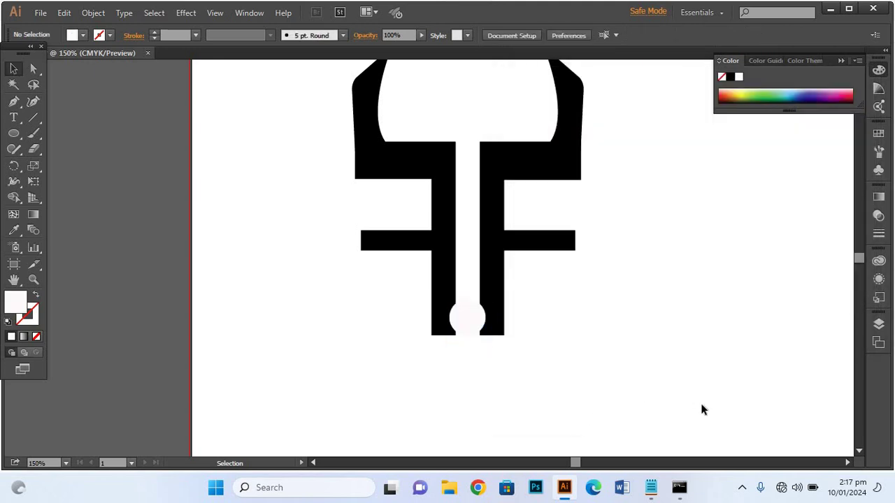
# Step: Enlarge the white circle and nudge it right between the stems
pyautogui.click(462, 315)
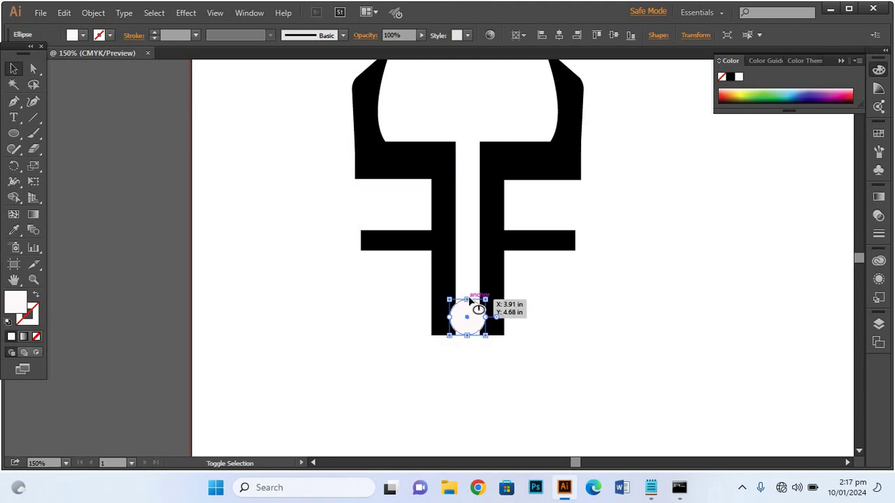
pyautogui.click(604, 333)
pyautogui.click(472, 312)
pyautogui.moveTo(448, 299); pyautogui.dragTo(426, 272)
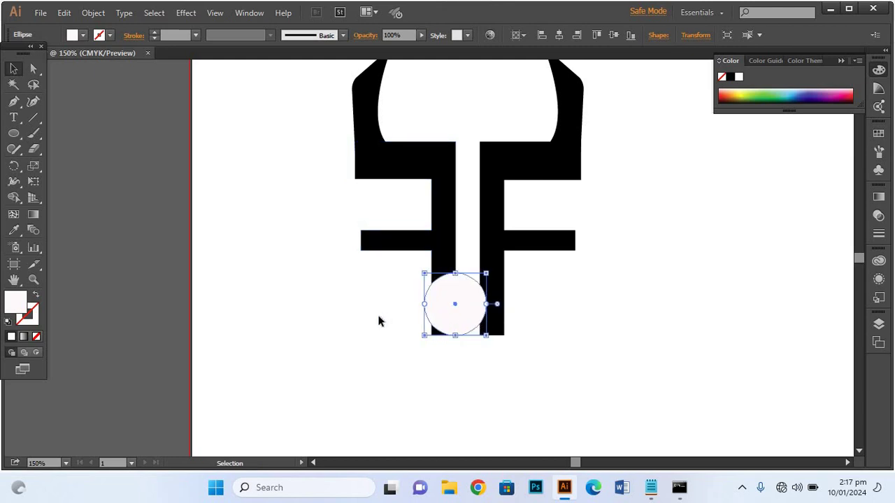
pyautogui.press('Right')
pyautogui.press('Right')
pyautogui.press('Right')
pyautogui.press('Right')
pyautogui.press('Right')
pyautogui.press('Right')
pyautogui.press('Right')
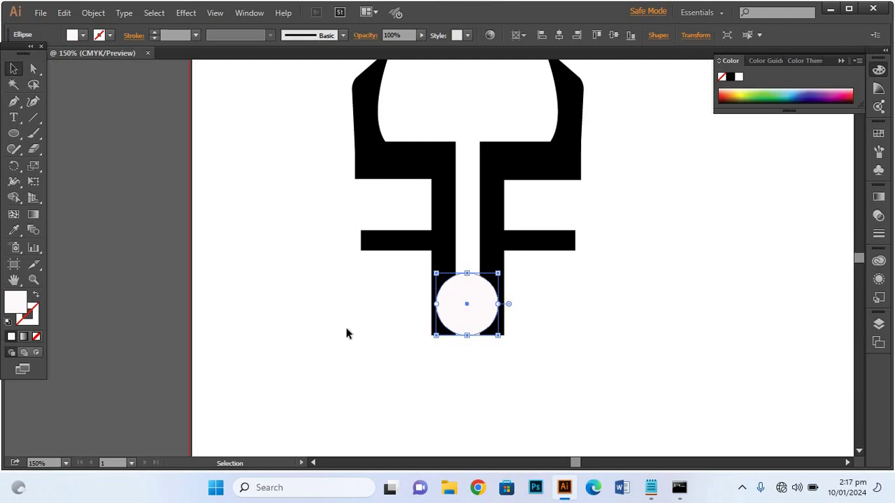
pyautogui.click(600, 285)
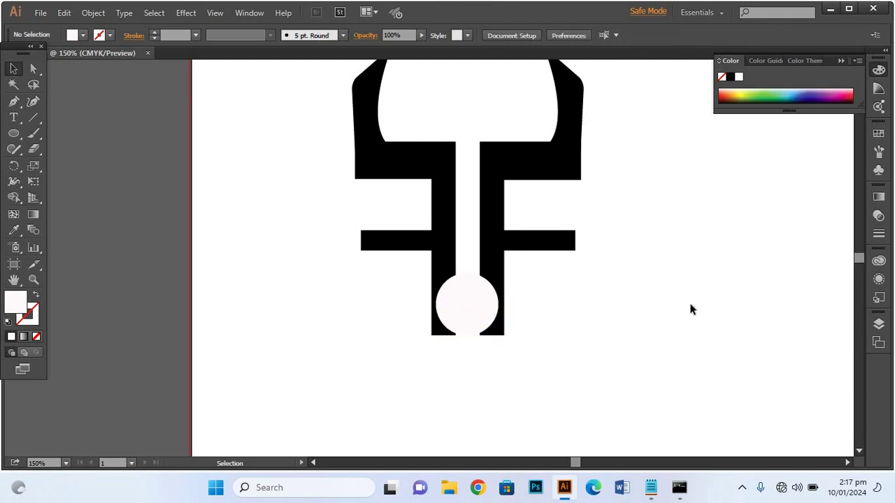
# Step: Resize the circle to about 0.79 in wide and nudge it up into the gap
pyautogui.hotkey('ctrl', '0')
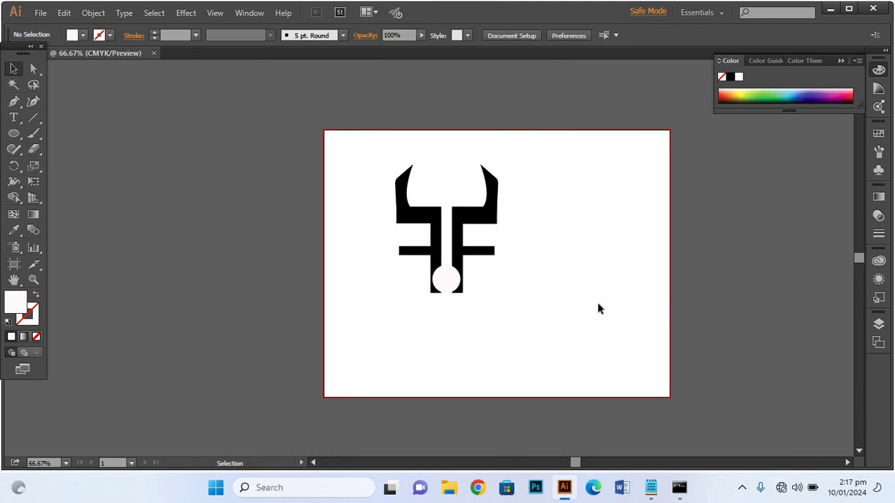
pyautogui.click(454, 276)
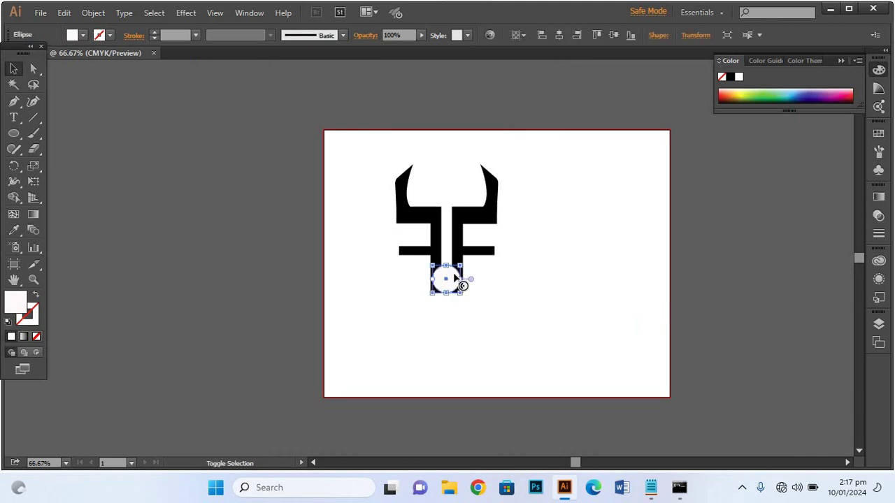
pyautogui.hotkey('ctrl', '=')
pyautogui.hotkey('ctrl', '=')
pyautogui.hotkey('ctrl', '=')
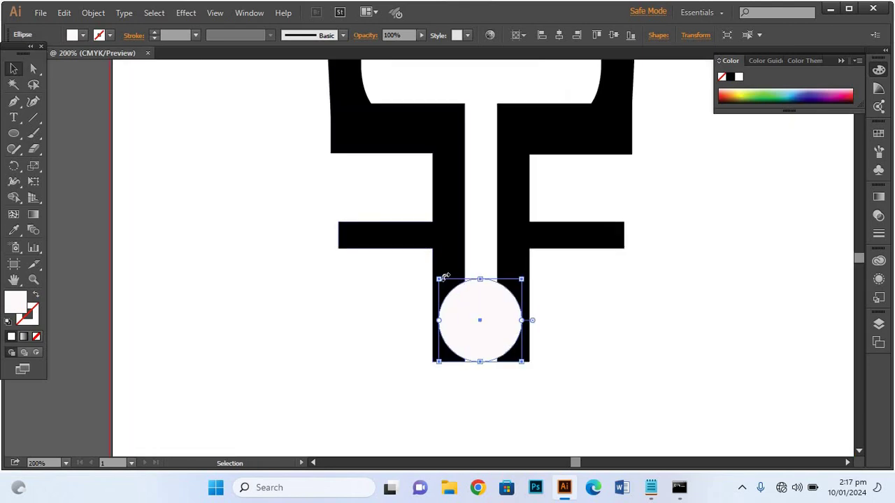
pyautogui.moveTo(439, 280); pyautogui.dragTo(447, 288)
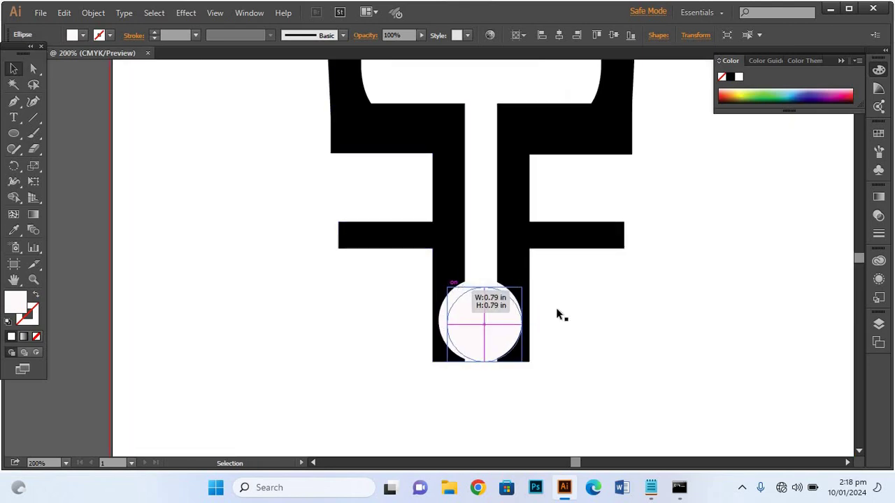
pyautogui.press('Left')
pyautogui.press('Left')
pyautogui.press('Left')
pyautogui.press('Left')
pyautogui.press('Right')
pyautogui.press('Up')
pyautogui.press('Up')
pyautogui.press('Up')
pyautogui.press('Up')
pyautogui.press('Up')
pyautogui.press('Right')
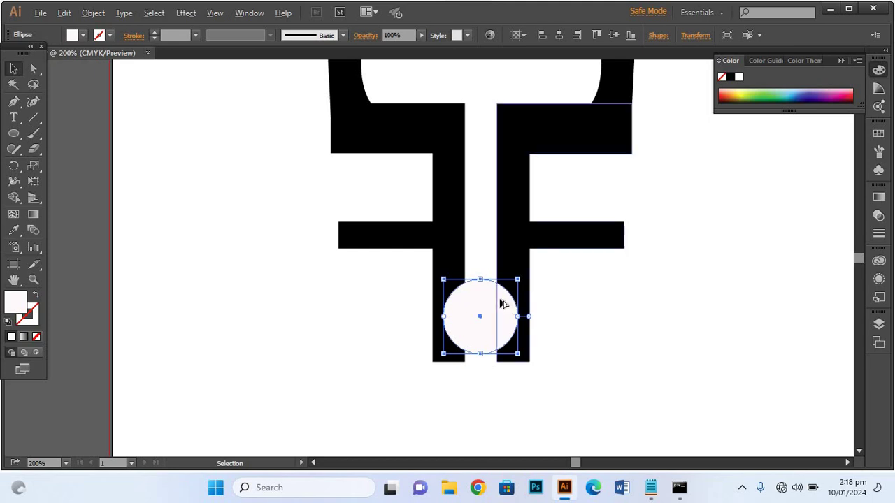
pyautogui.press('alt')
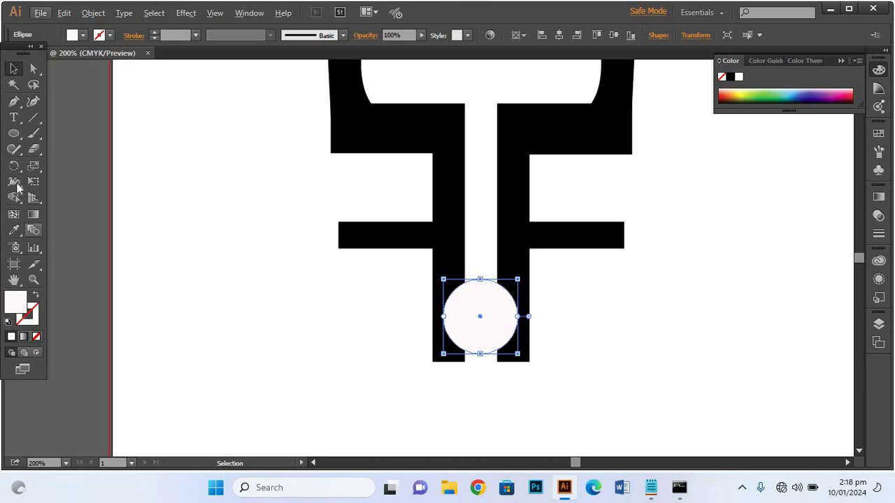
pyautogui.moveTo(33, 166); pyautogui.dragTo(81, 166)
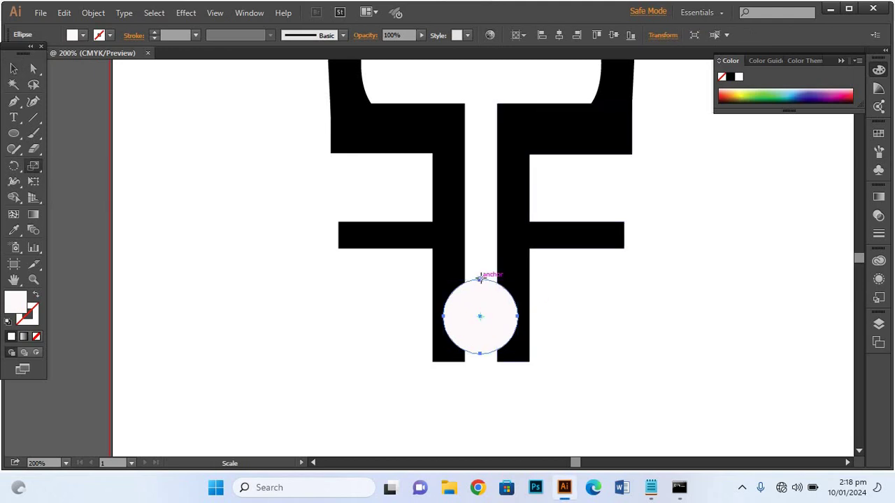
pyautogui.moveTo(481, 283); pyautogui.dragTo(475, 282)
pyautogui.keyDown('alt'); pyautogui.click(503, 313); pyautogui.keyUp('alt')
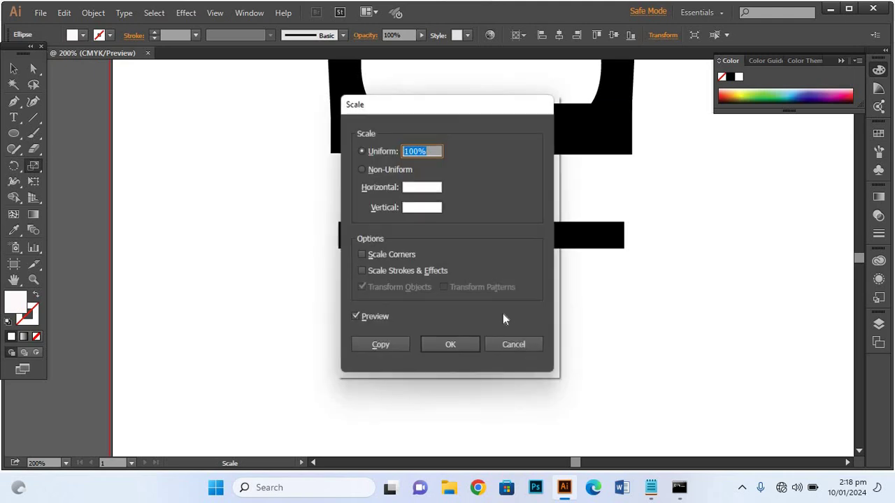
pyautogui.click(524, 341)
pyautogui.hotkey('ctrl', 'z')
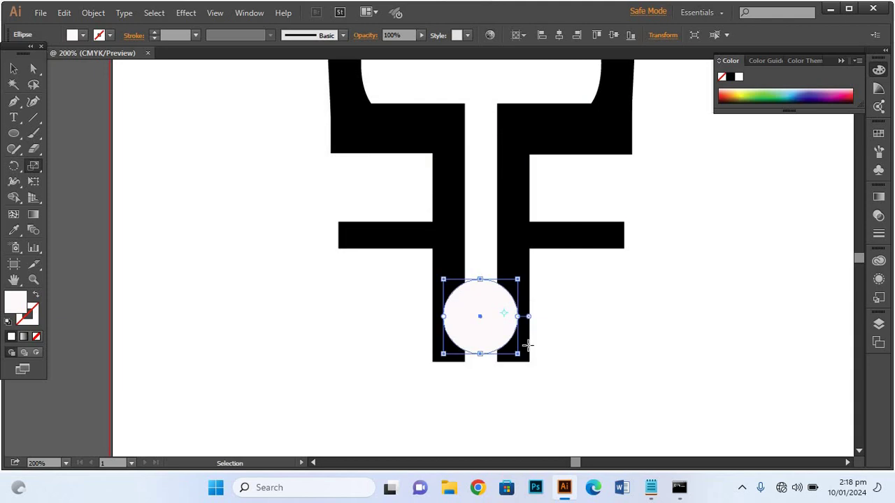
pyautogui.moveTo(36, 163); pyautogui.dragTo(97, 165)
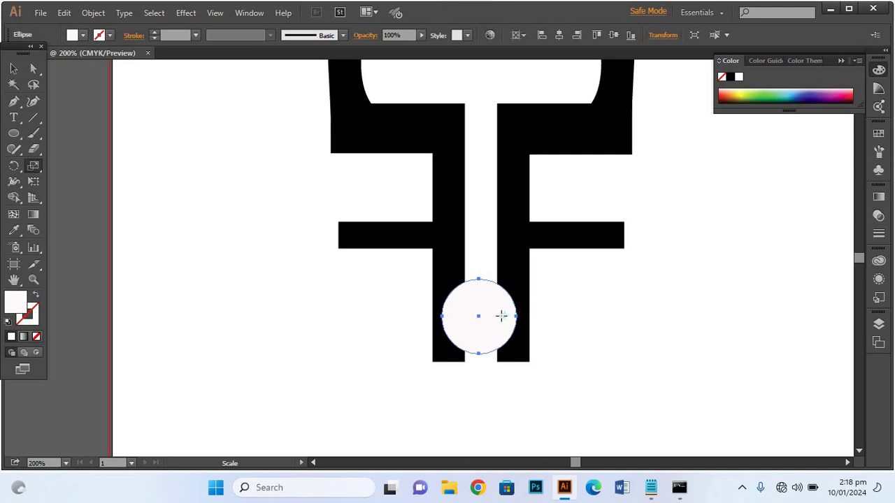
pyautogui.keyDown('alt'); pyautogui.click(518, 318); pyautogui.keyUp('alt')
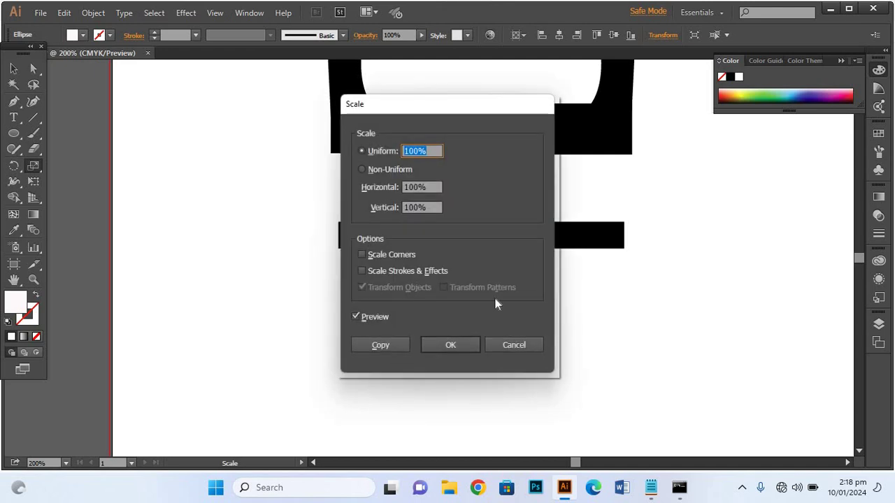
pyautogui.click(522, 345)
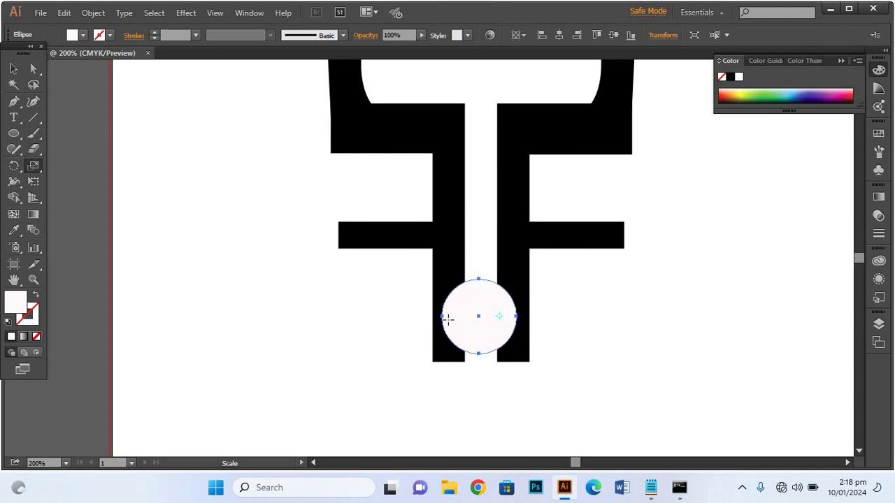
pyautogui.press('v')
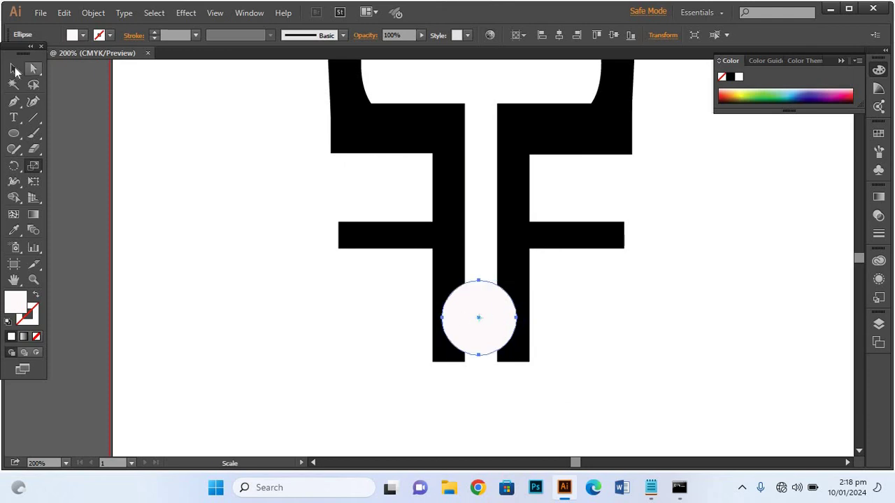
pyautogui.moveTo(514, 283)
pyautogui.mouseDown()
pyautogui.moveTo(374, 270)
pyautogui.moveTo(353, 290)
pyautogui.mouseUp()
# Step: Fill the copied circle black (000000) and centre it inside the white circle
pyautogui.doubleClick(19, 305)
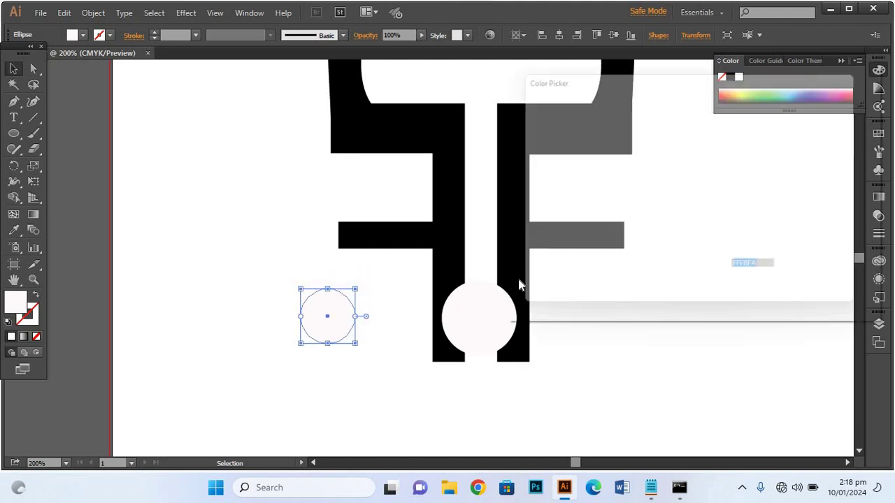
pyautogui.click(676, 275)
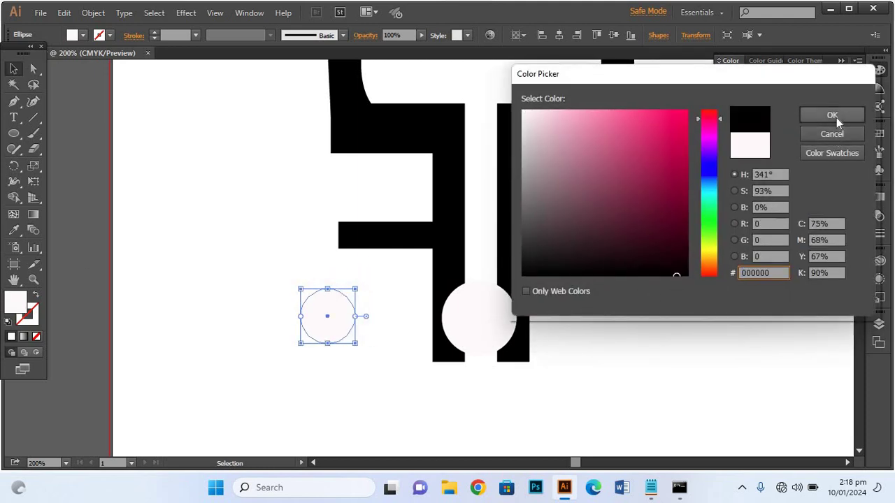
pyautogui.click(833, 116)
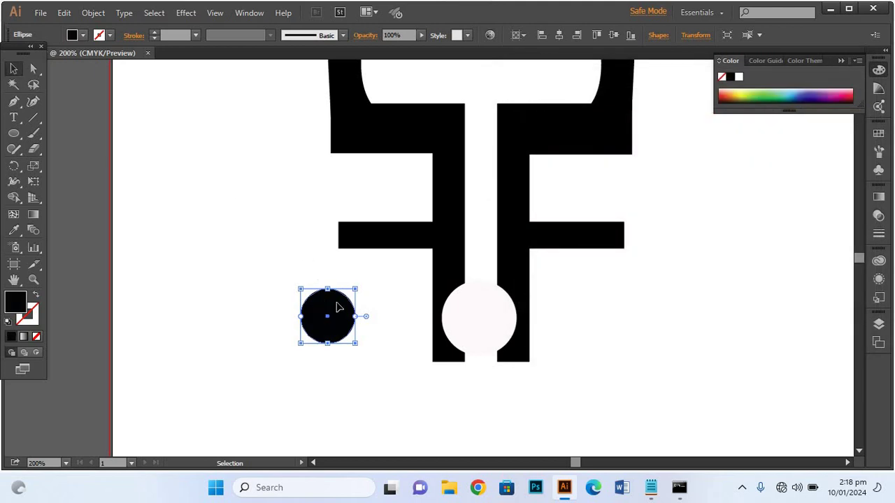
pyautogui.moveTo(326, 305); pyautogui.dragTo(478, 311)
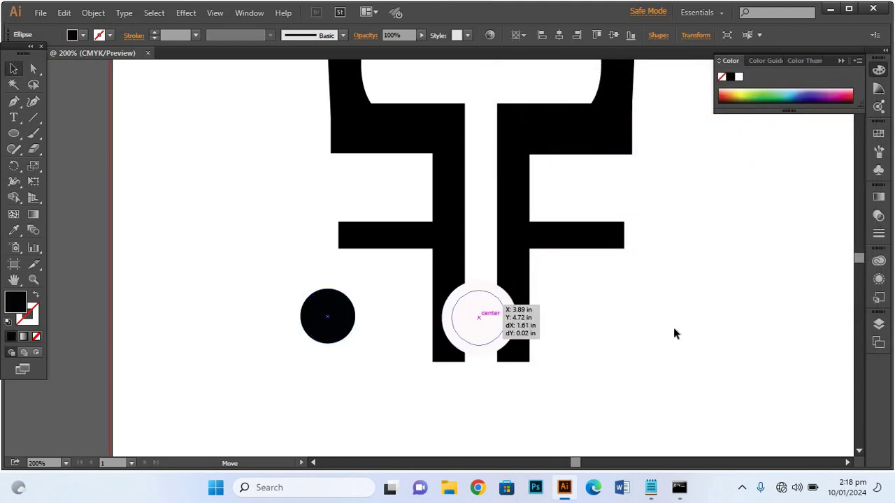
pyautogui.moveTo(570, 323); pyautogui.dragTo(571, 323)
pyautogui.click(723, 339)
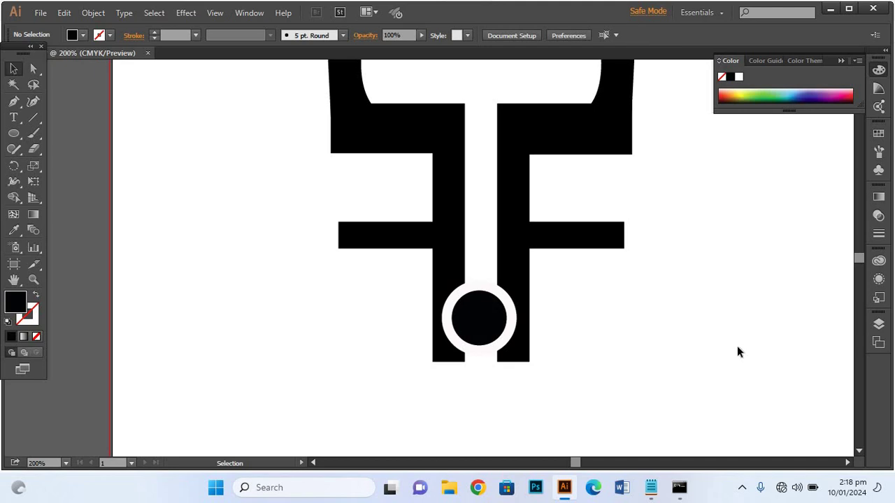
pyautogui.hotkey('ctrl', '1')
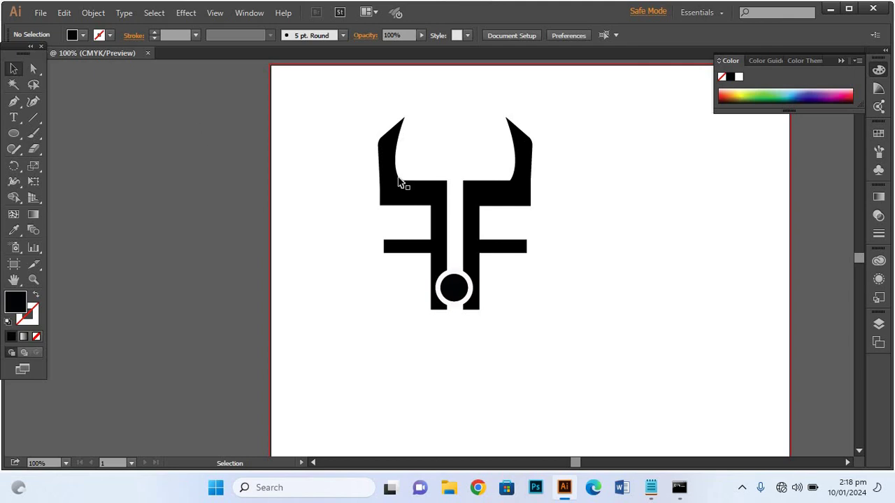
# Step: Group all the bull-head logo pieces into one object
pyautogui.moveTo(359, 117); pyautogui.dragTo(577, 295)
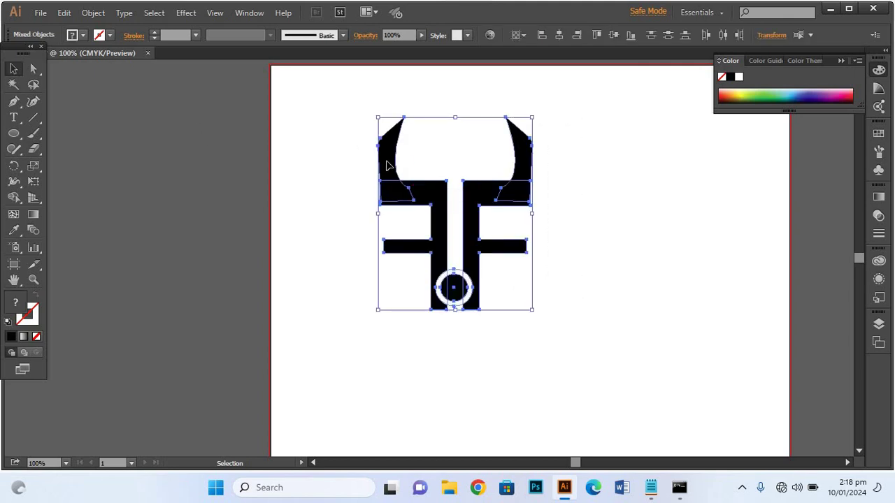
pyautogui.rightClick(407, 167)
pyautogui.click(436, 226)
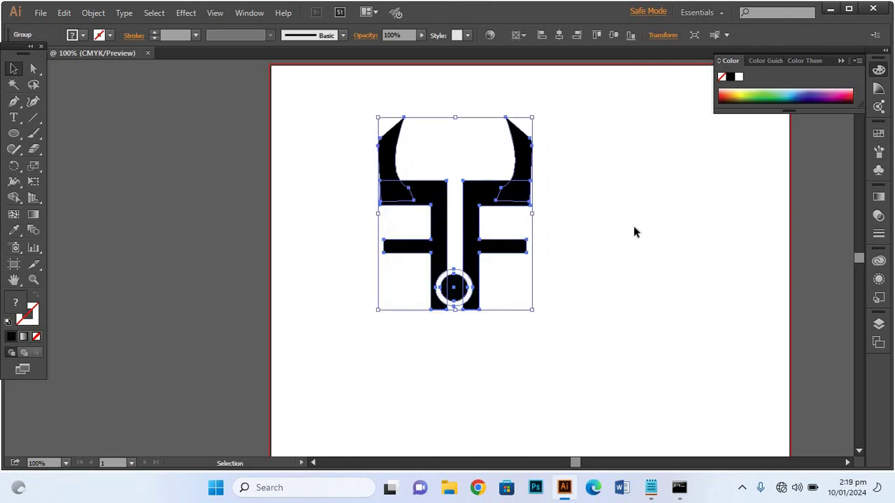
pyautogui.click(628, 233)
pyautogui.moveTo(334, 124); pyautogui.dragTo(587, 289)
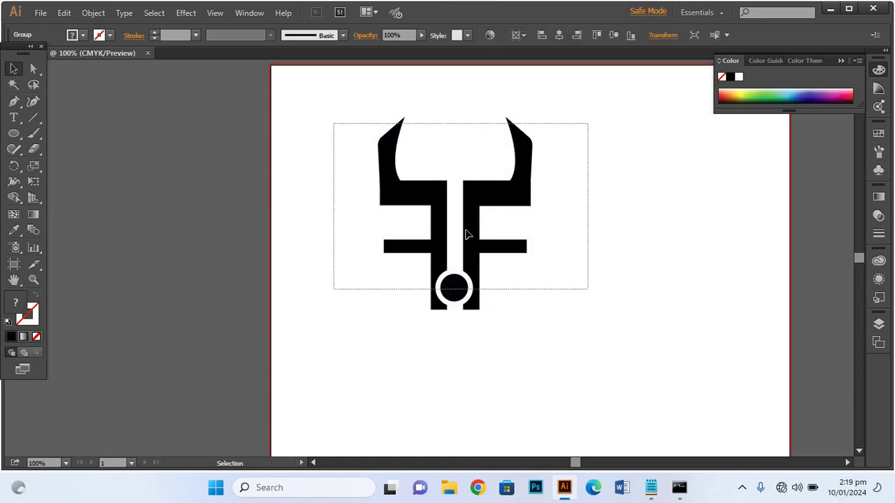
pyautogui.rightClick(391, 159)
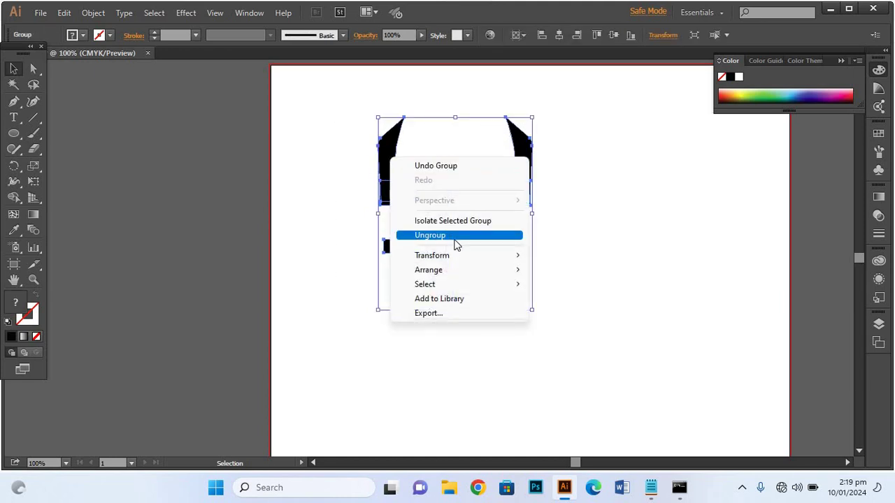
pyautogui.moveTo(428, 270)
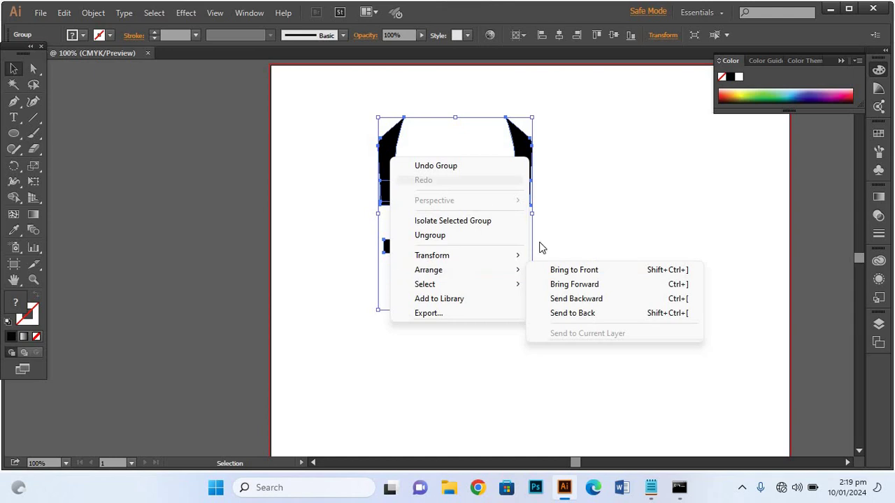
pyautogui.click(683, 279)
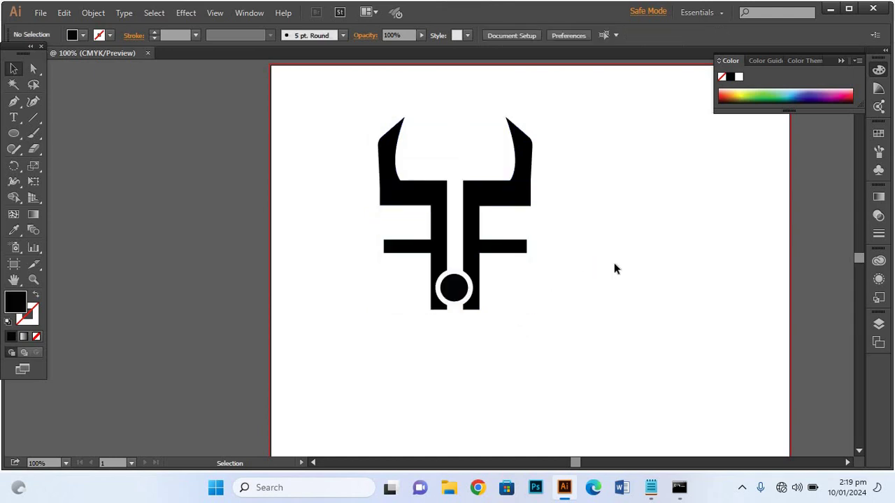
# Step: Scale the grouped logo up to roughly 6.04 in by 5.89 in
pyautogui.moveTo(310, 132); pyautogui.dragTo(683, 327)
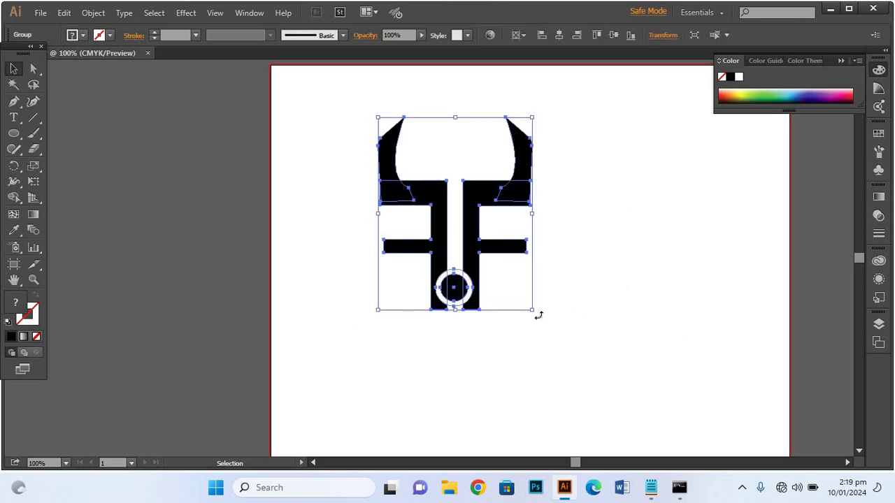
pyautogui.moveTo(532, 310); pyautogui.dragTo(663, 394)
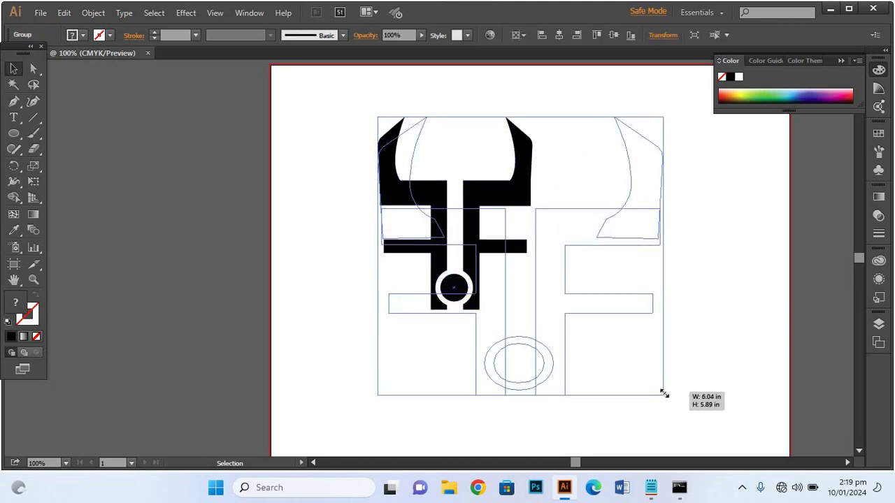
pyautogui.click(717, 319)
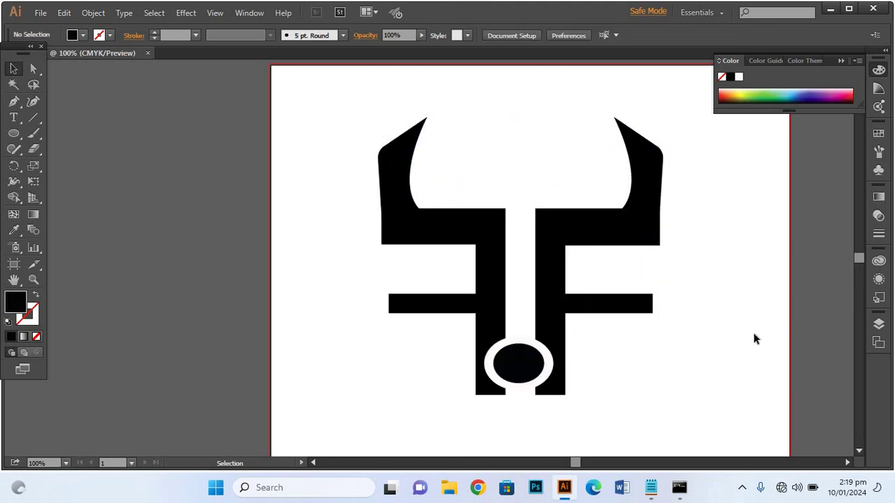